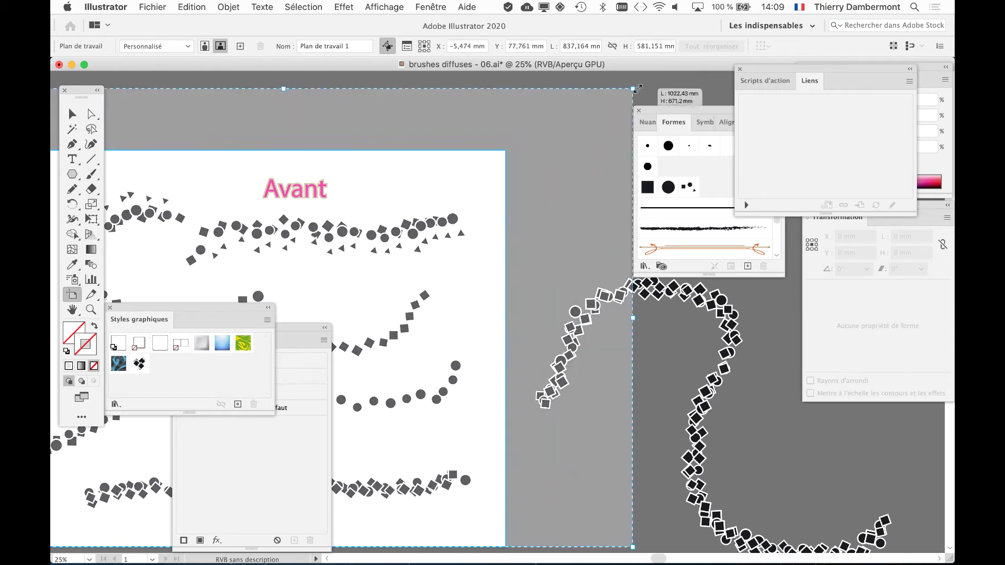
Step: Enlarge the artboard up and to the right, then zoom to fit it
left_click_drag(506, 151, 647, 83)
key("super+minus")
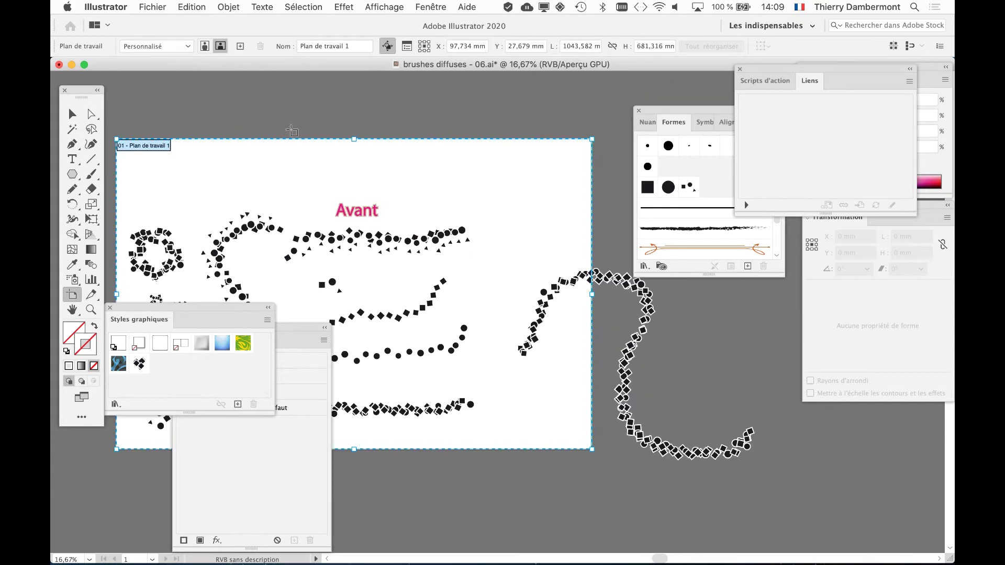
key("v")
key("super+plus")
Step: Type the word 'Après' near the top of the artboard
key("t")
key("super+plus")
key("super+plus")
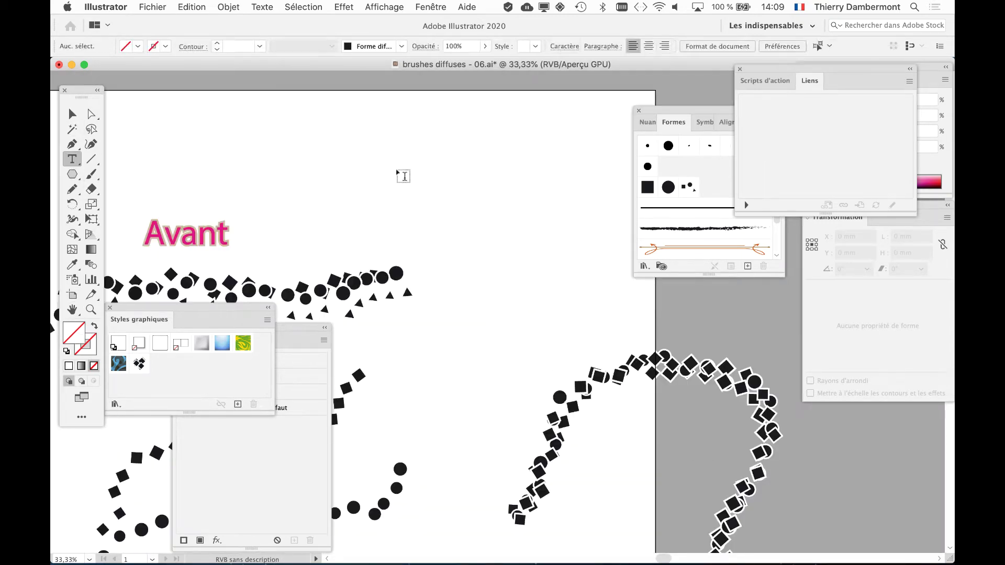
left_click(398, 169)
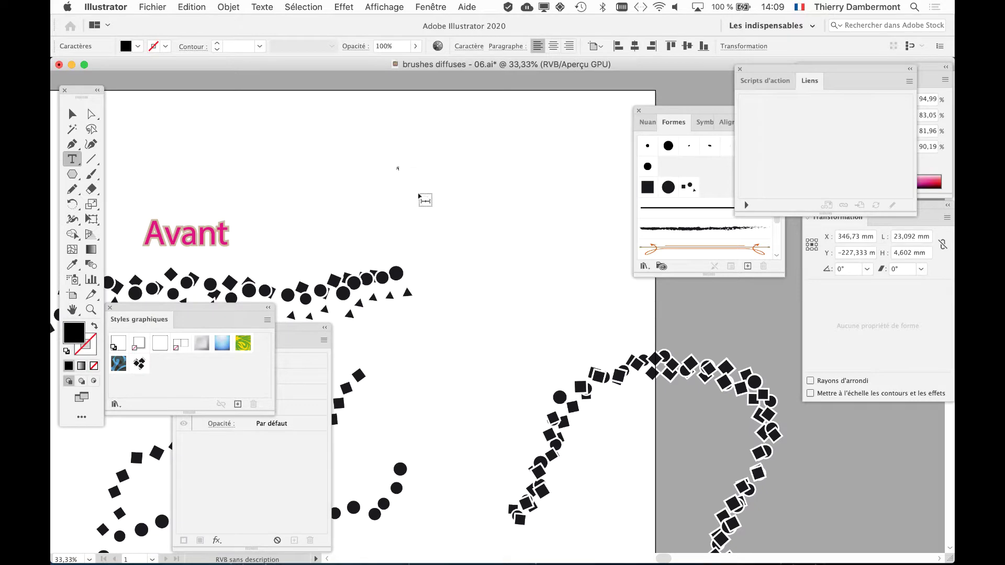
type("Après")
Step: Scale the Après text up with Free Transform to roughly match the Avant heading
left_click(72, 114)
left_click(89, 220)
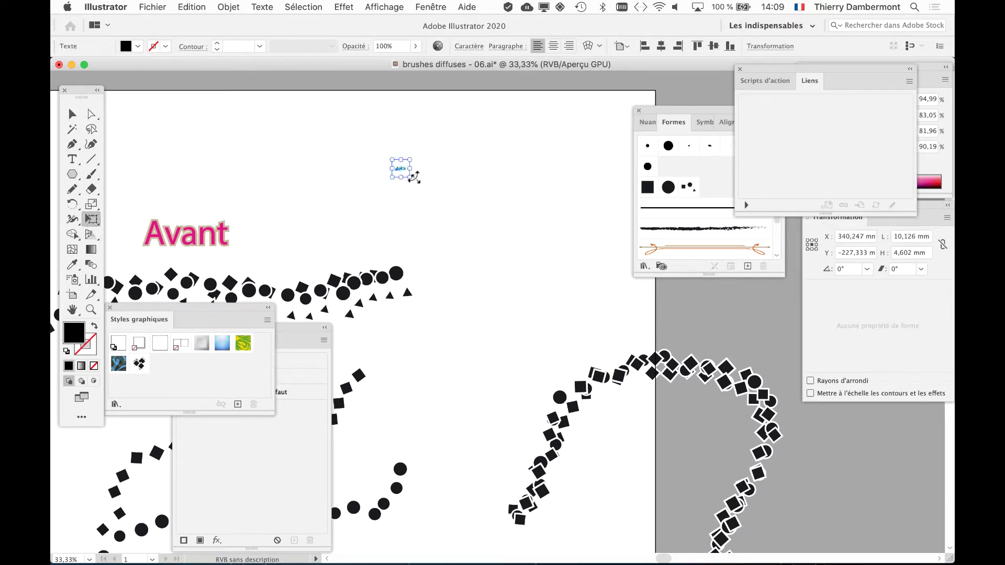
mouse_move(408, 176)
left_mouse_down()
mouse_move(551, 258)
mouse_move(510, 150)
mouse_move(527, 144)
left_mouse_up()
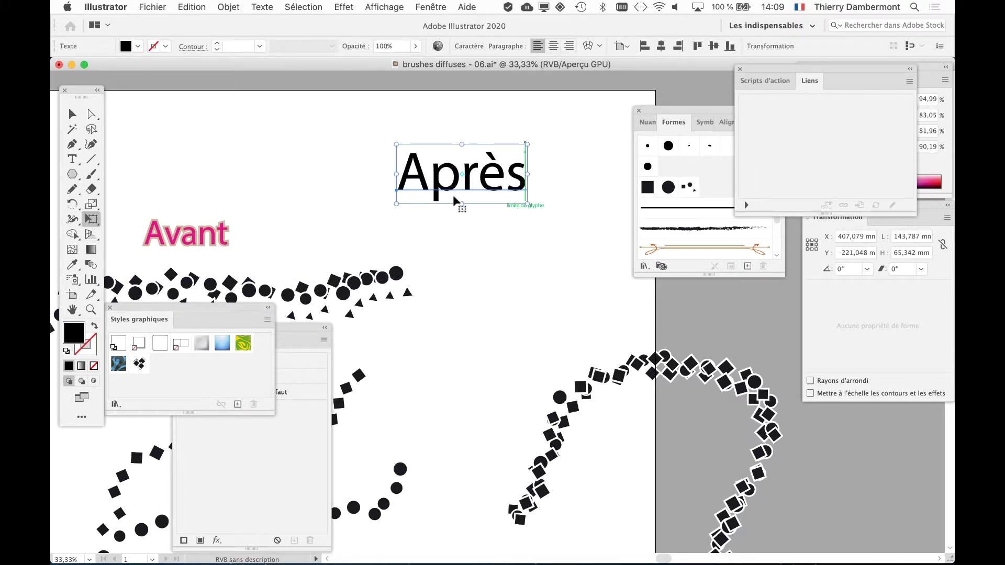
left_click_drag(370, 67, 294, 60)
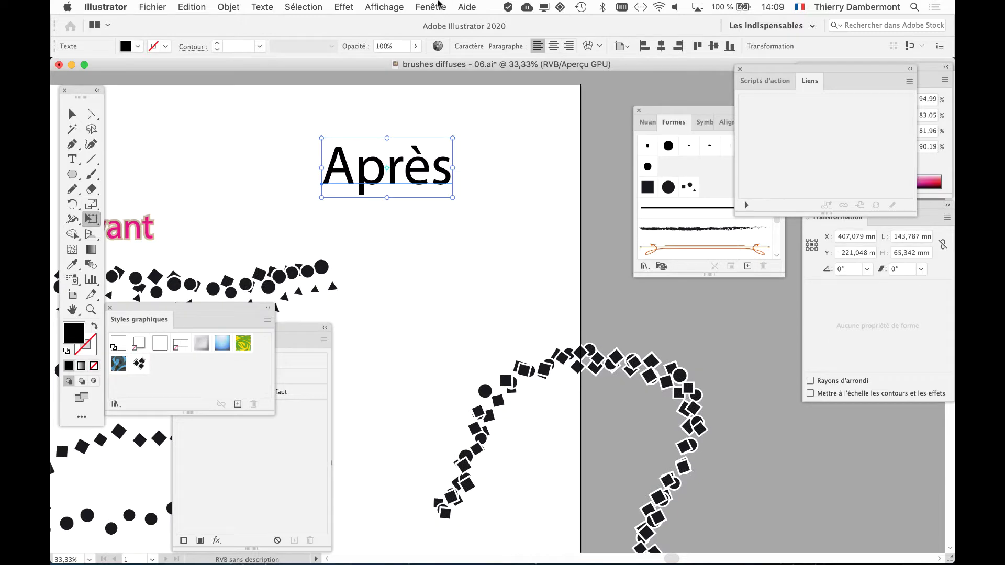
left_click(430, 7)
mouse_move(434, 517)
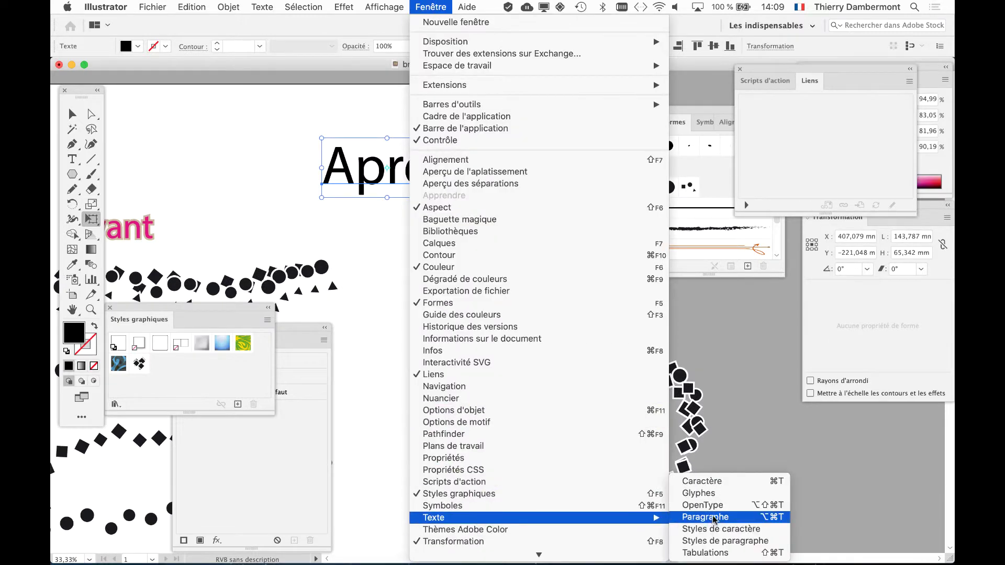
Step: Show the Caractère panel beside the text and set Après kerning to Optique
left_click(701, 481)
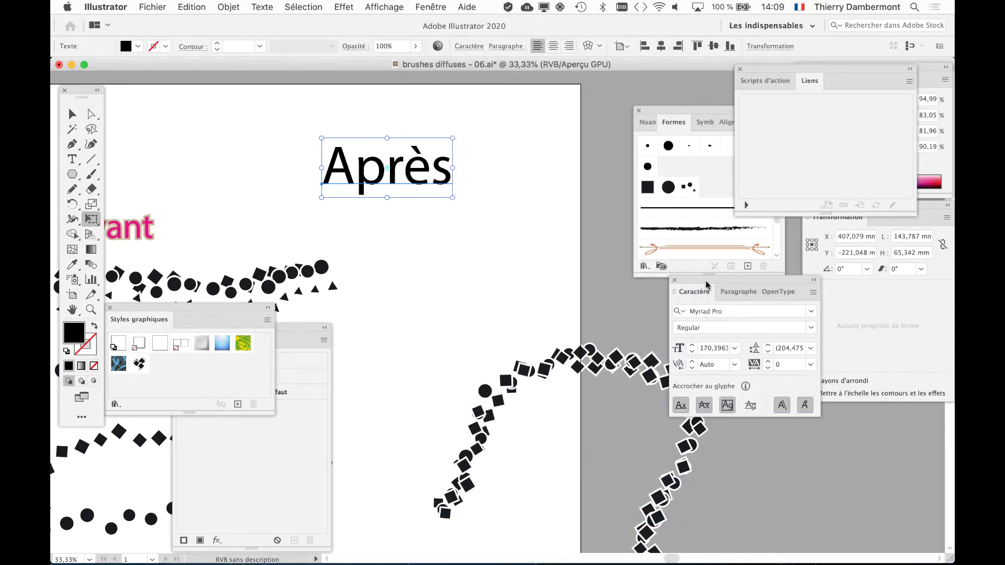
mouse_move(706, 286)
left_mouse_down()
mouse_move(547, 180)
mouse_move(507, 101)
left_mouse_up()
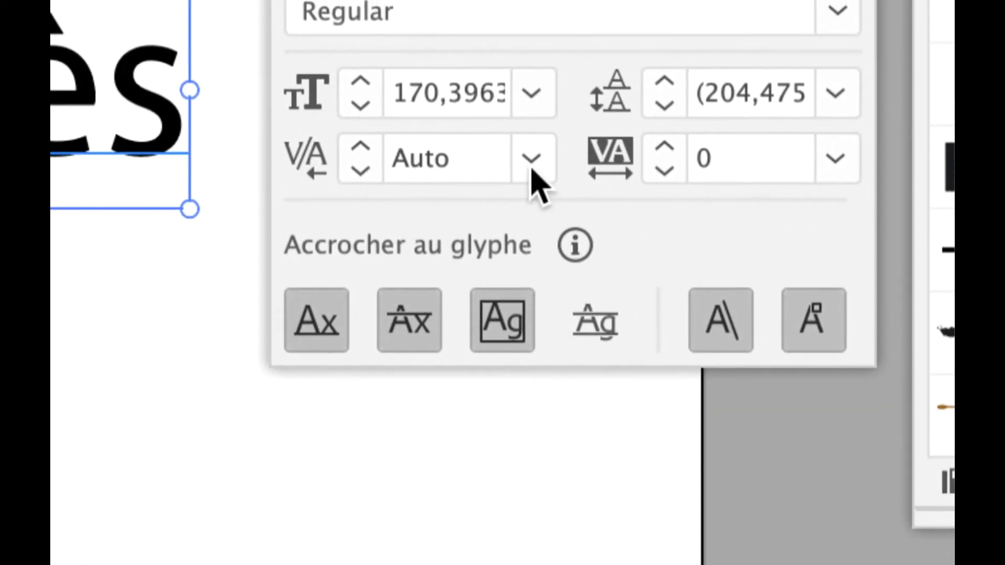
left_click(530, 162)
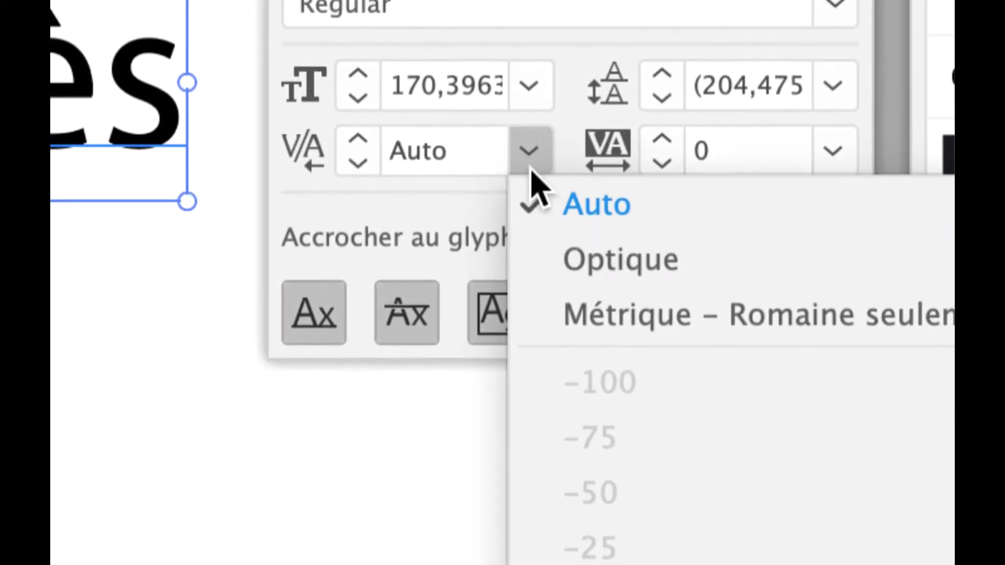
left_click(530, 157)
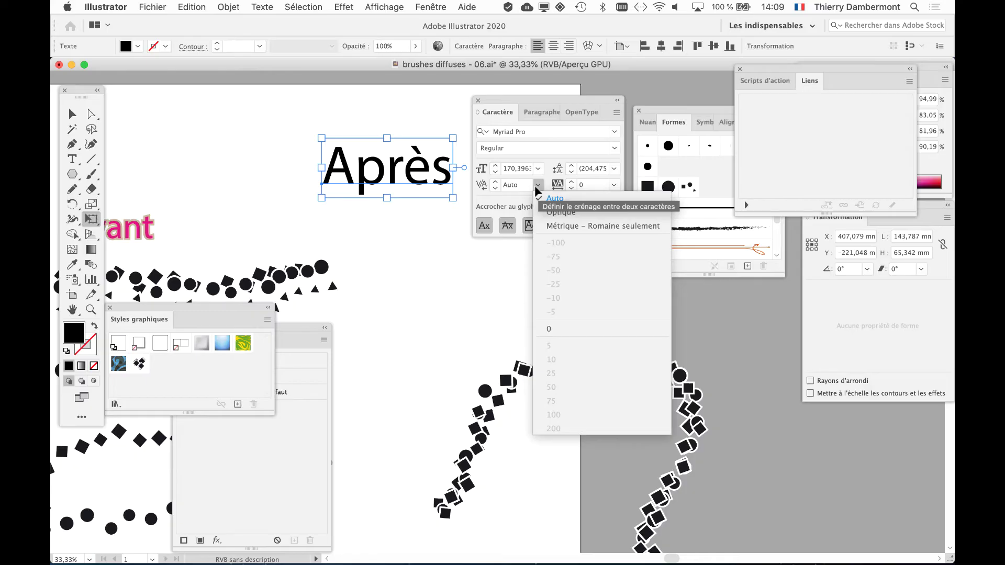
left_click(547, 213)
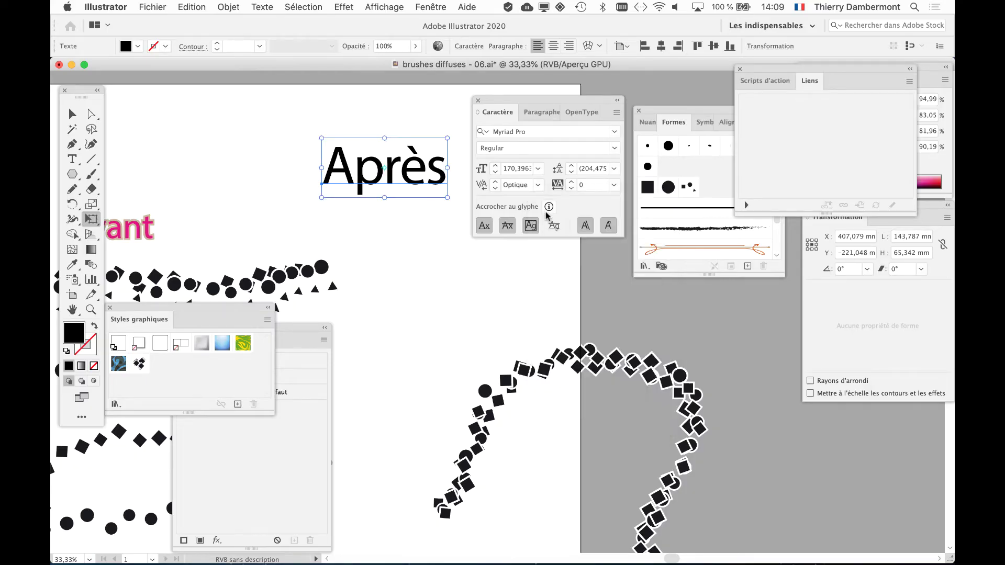
Step: Zoom in on Après and move the Caractère panel aside to uncover the stacked panels
scroll(387, 194, "up", 1)
left_click_drag(498, 112, 546, 244)
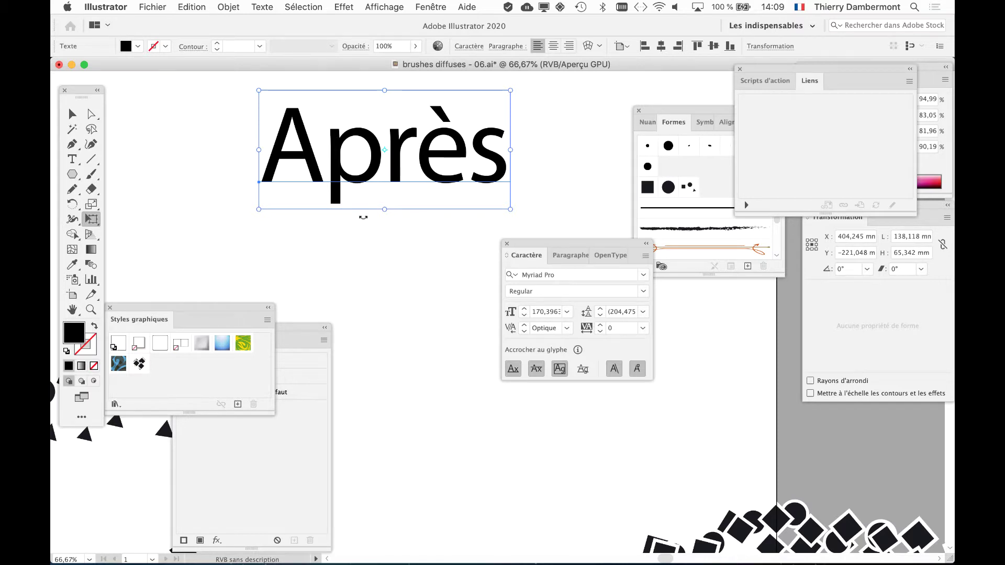
left_click_drag(546, 244, 598, 141)
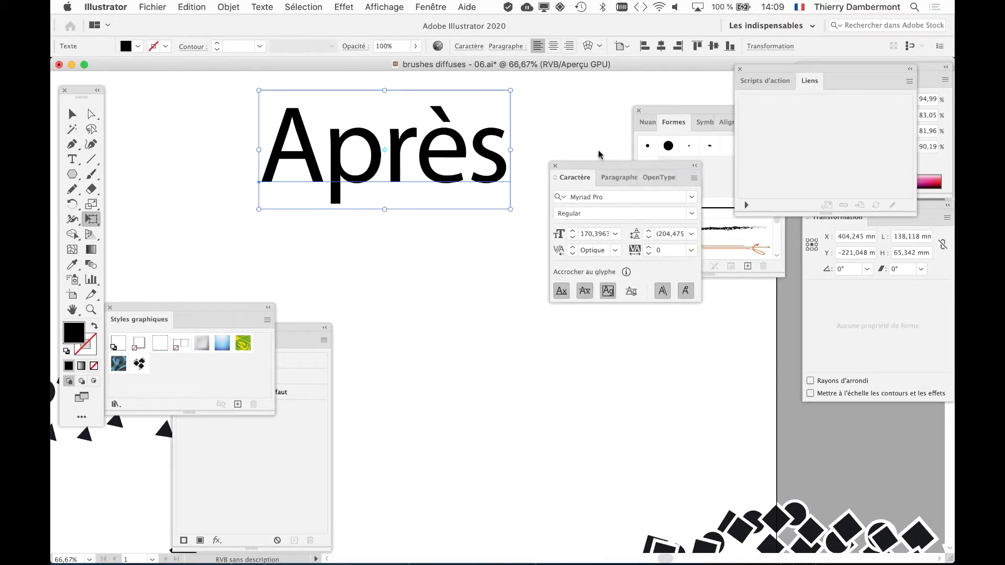
scroll(308, 210, "up", 3)
scroll(307, 210, "right", 3)
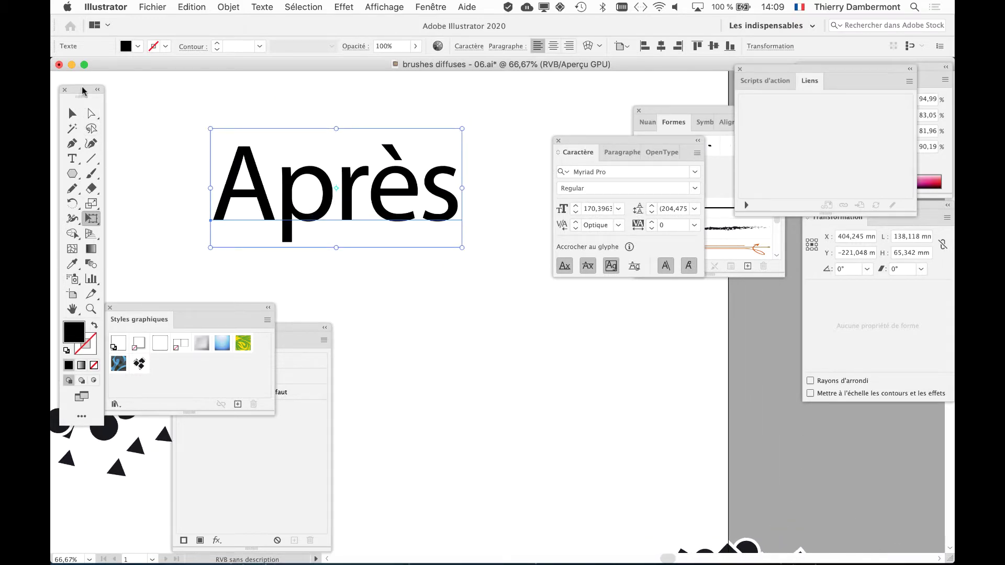
left_click_drag(80, 92, 137, 91)
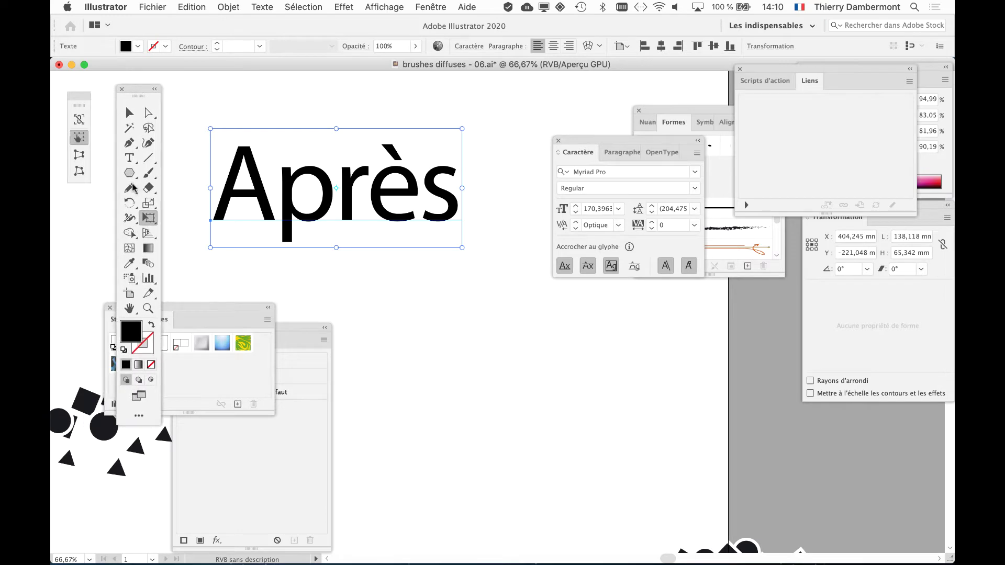
Step: Separate the Styles graphiques, Aspect and Tools panels, then set Après's fill to None
left_click_drag(197, 307, 663, 446)
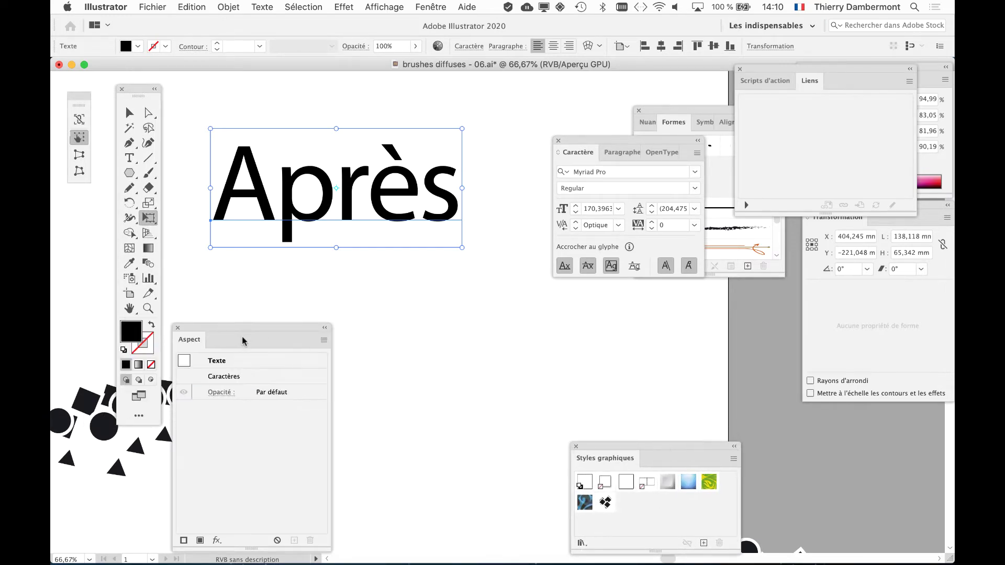
left_click_drag(232, 330, 233, 482)
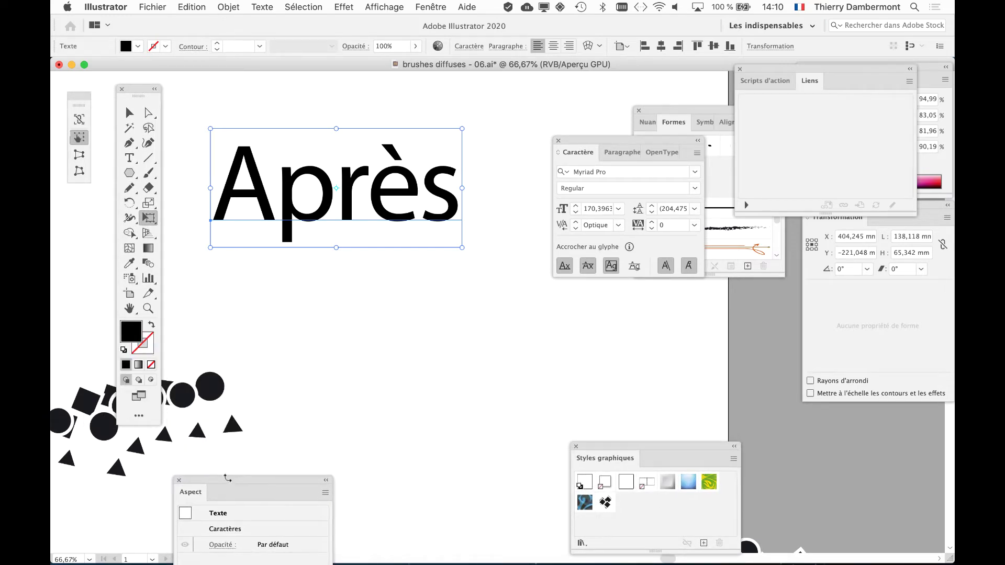
mouse_move(141, 89)
left_mouse_down()
mouse_move(166, 80)
mouse_move(503, 81)
left_mouse_up()
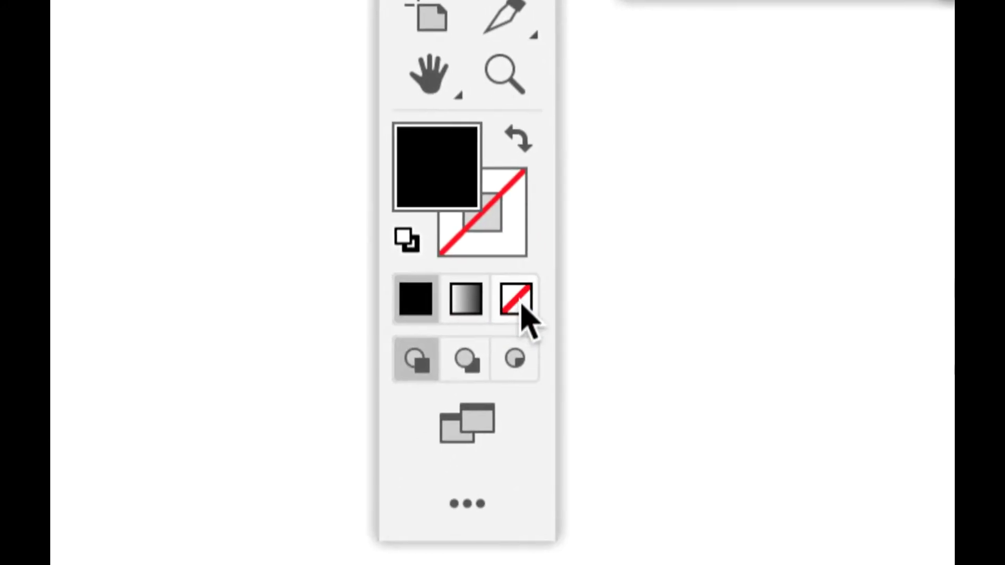
left_click(518, 299)
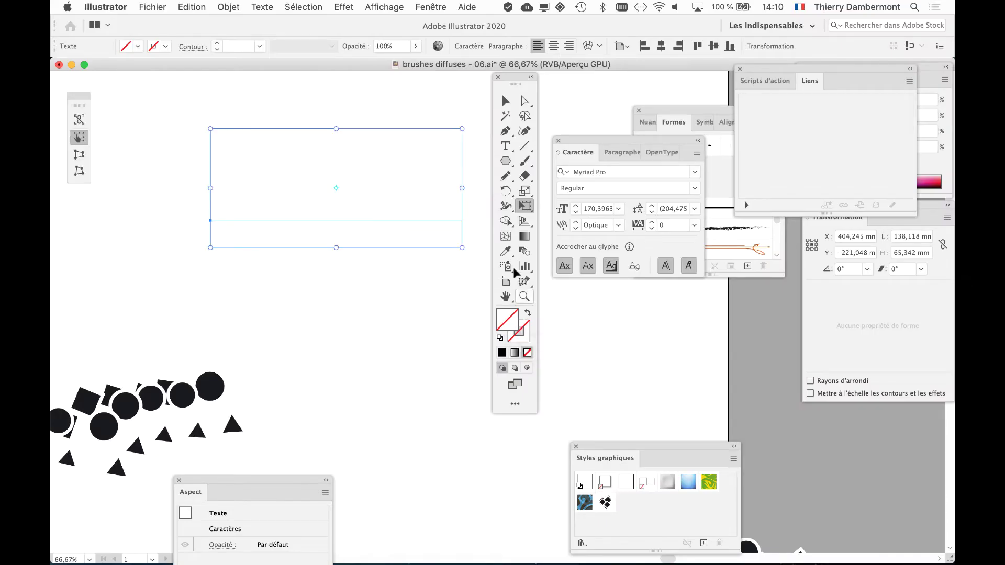
scroll(213, 226, "right", 5)
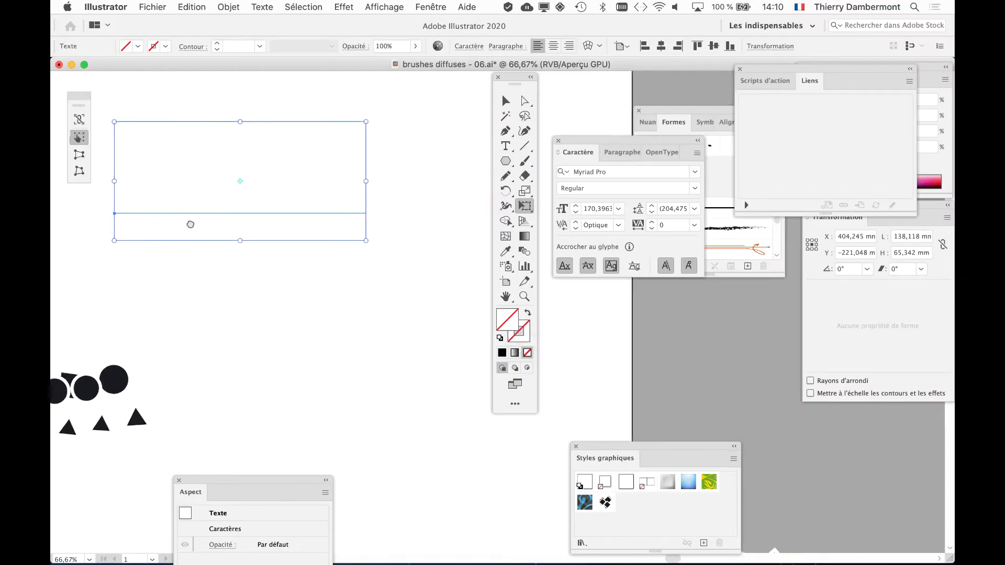
Step: Place the Aspect panel beside the text and move the Tools panel to the lower left
left_click(431, 7)
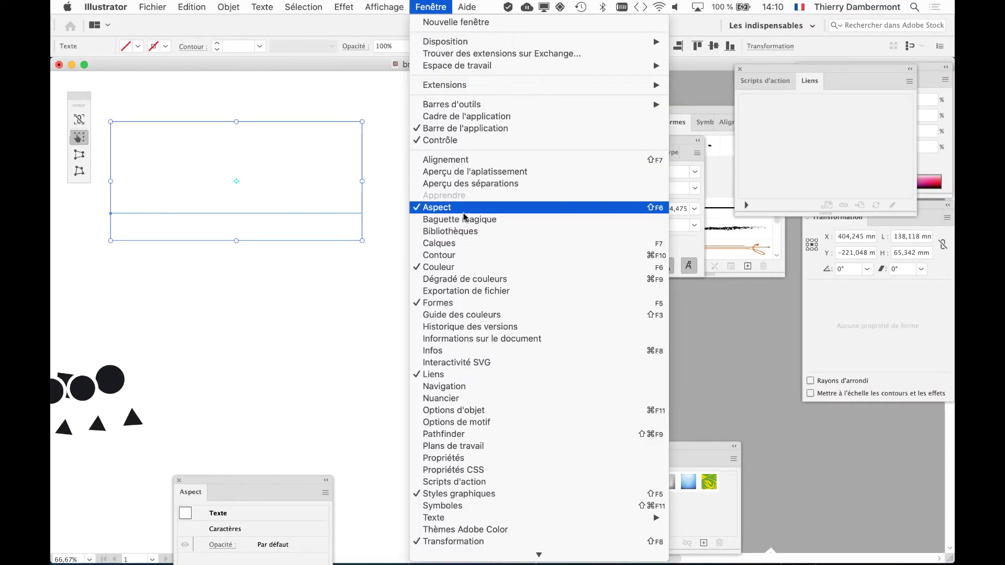
left_click(463, 210)
left_click(431, 6)
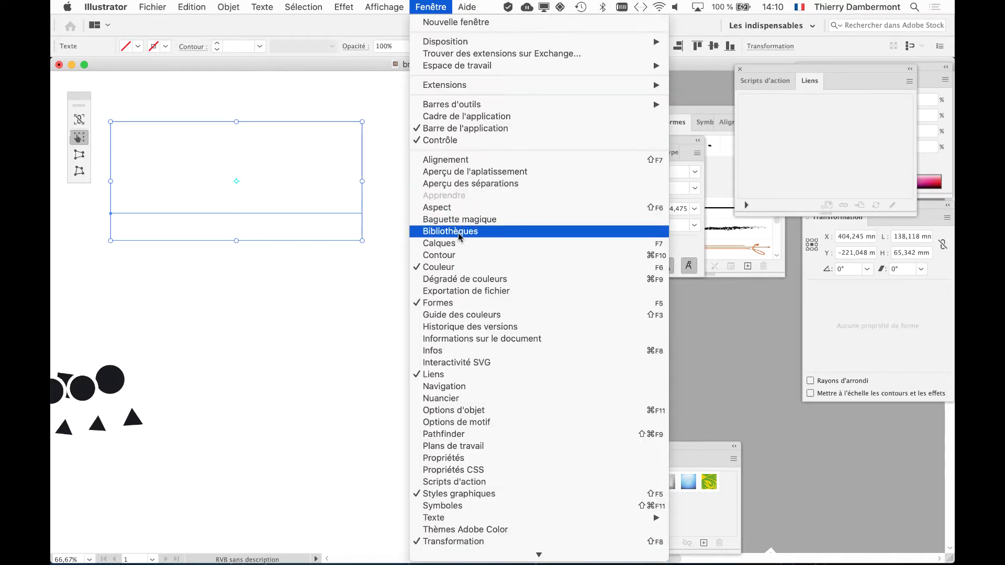
left_click_drag(227, 486, 438, 143)
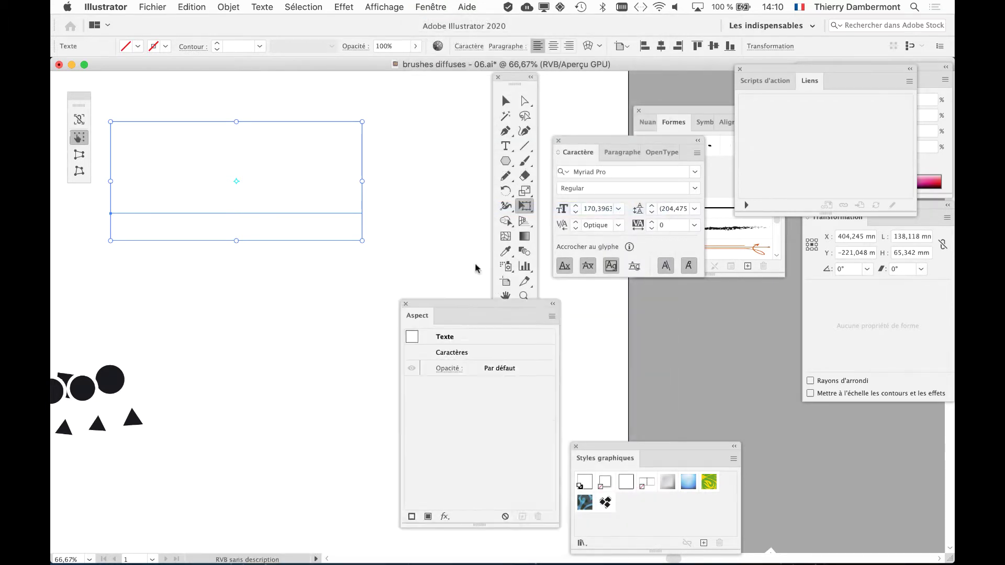
left_click_drag(516, 76, 89, 251)
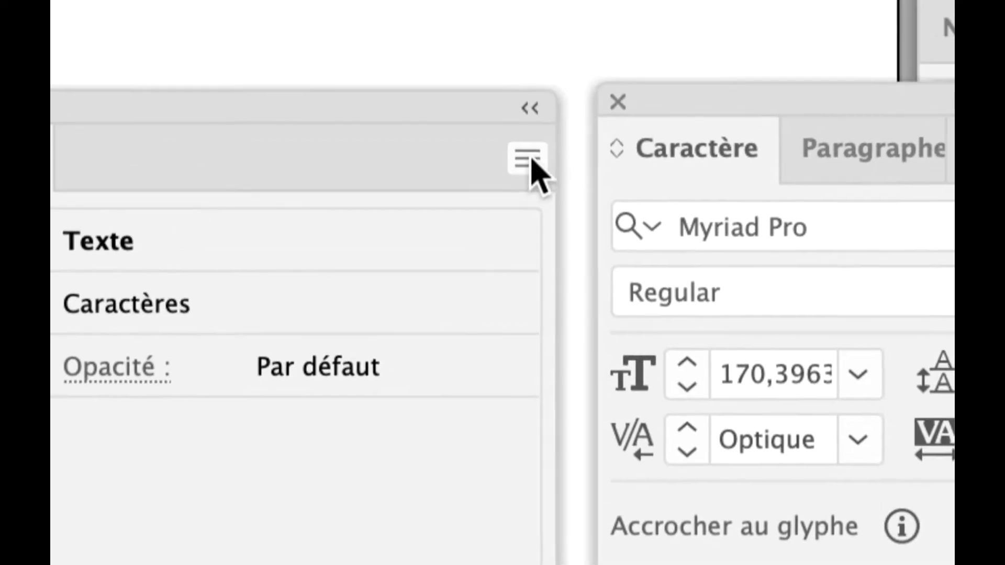
Step: Add a black fill with no stroke to Après and move Caractère aside to reveal the brushes
left_click(536, 155)
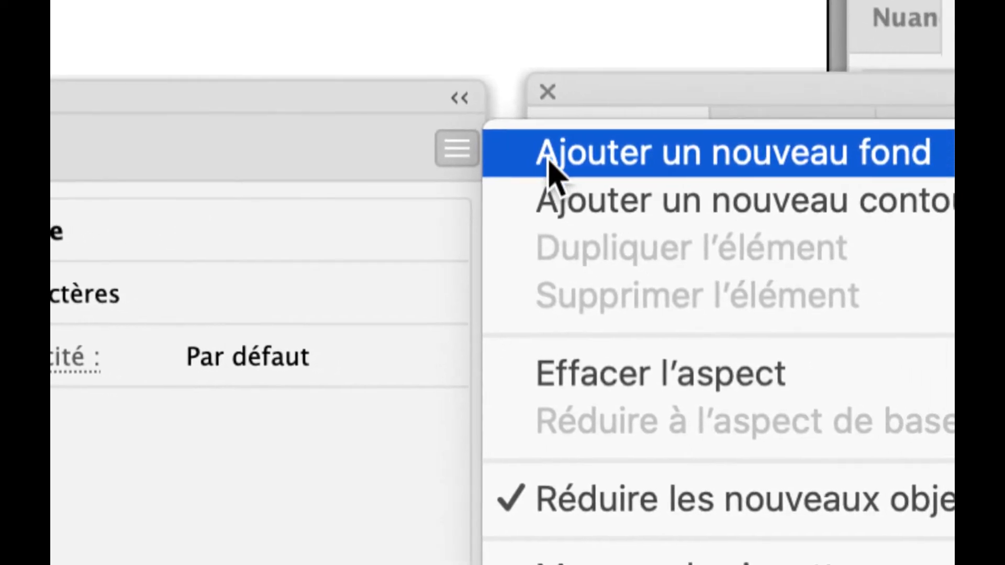
left_click(547, 162)
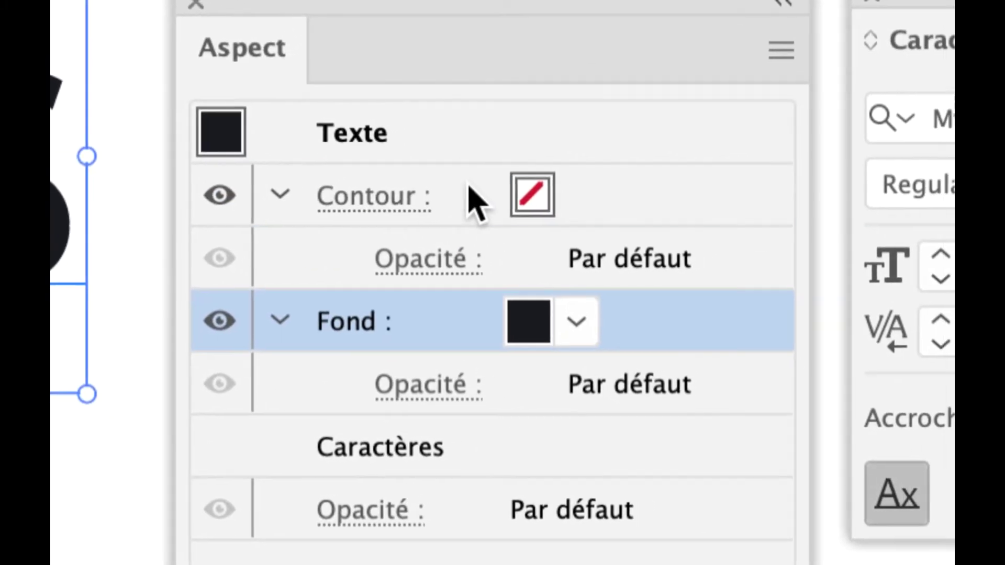
left_click(465, 186)
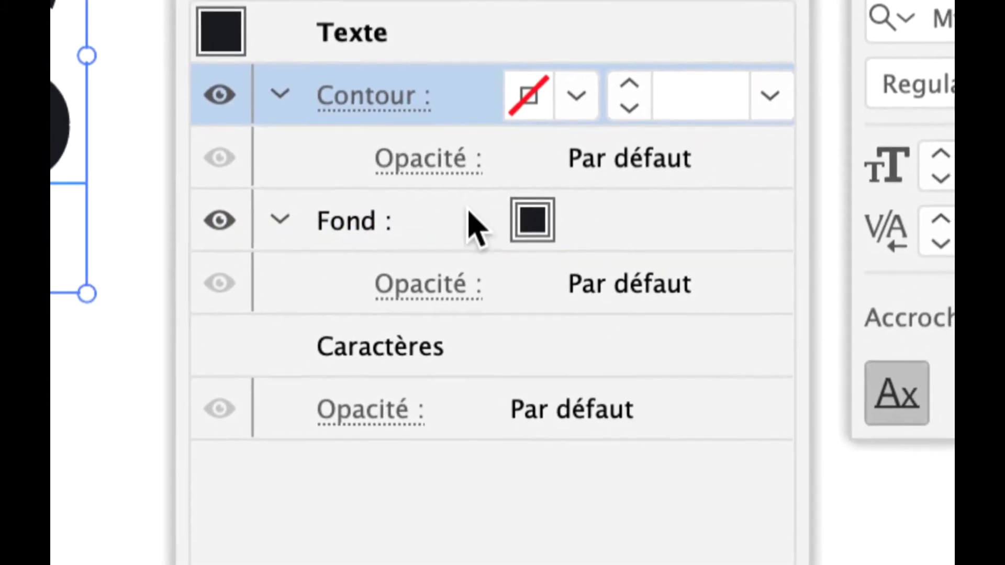
left_click(458, 221)
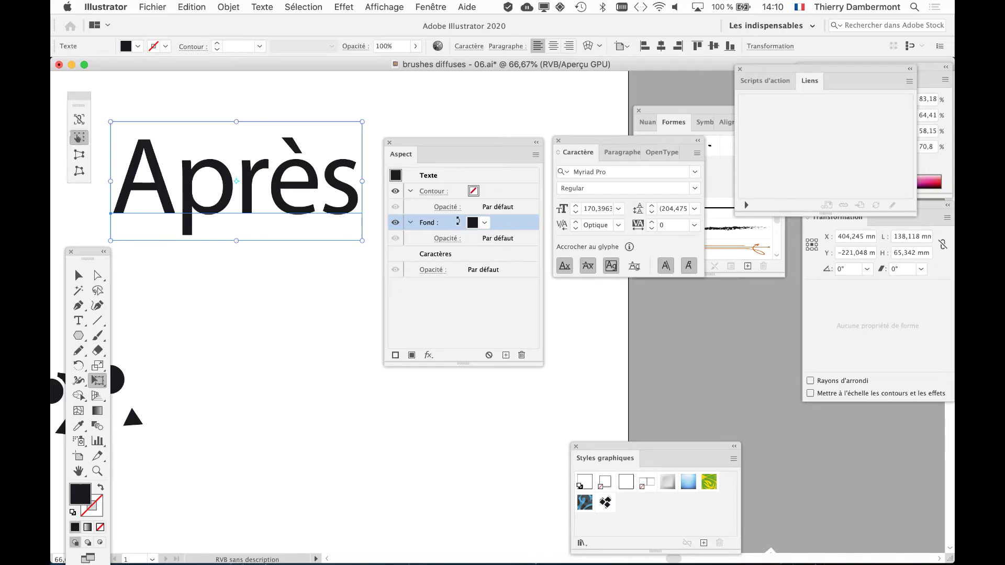
left_click_drag(605, 155, 833, 442)
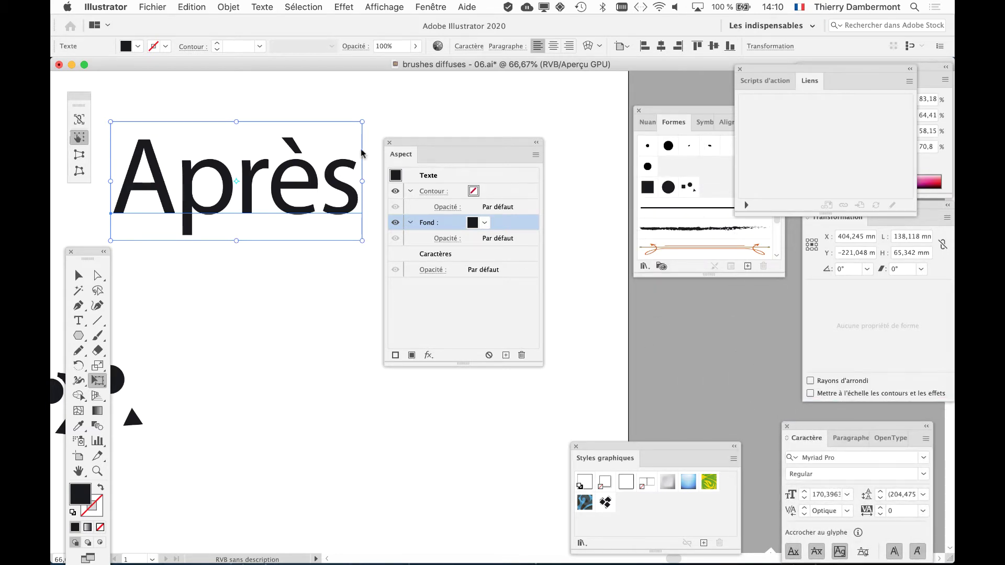
left_click_drag(417, 143, 498, 130)
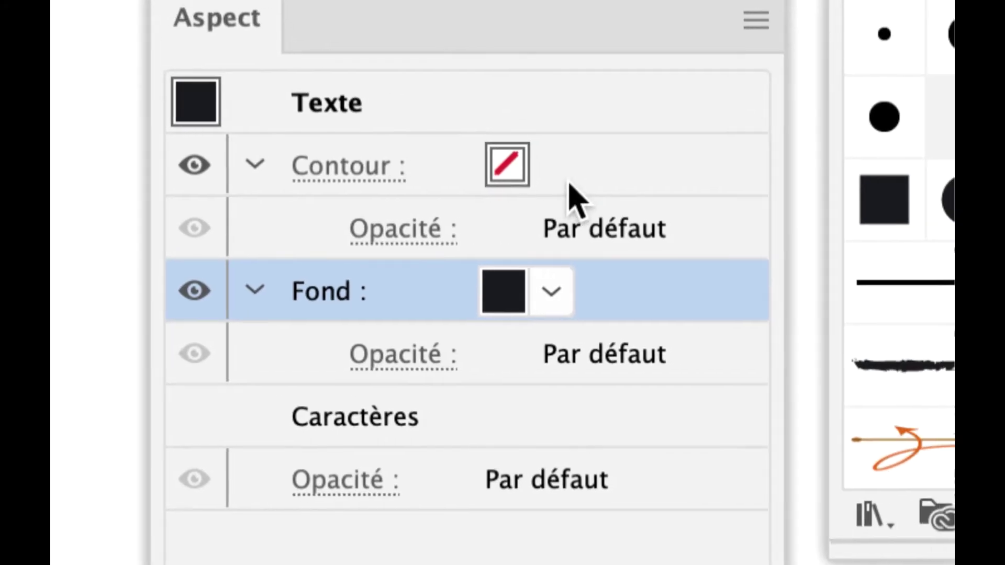
Step: Give Après an orange Contour stroke and set its weight to 2 mm
left_click(570, 138)
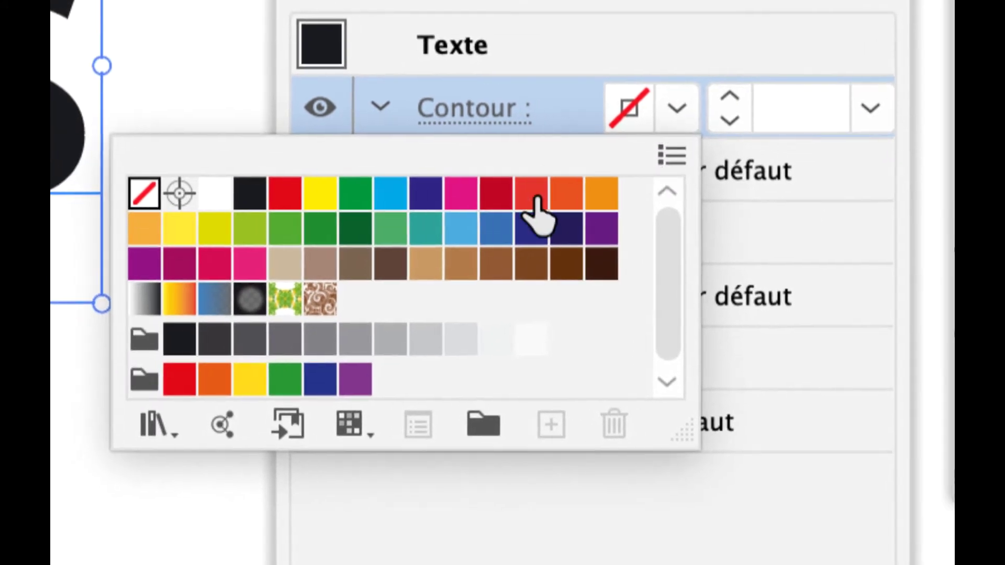
left_click(602, 195)
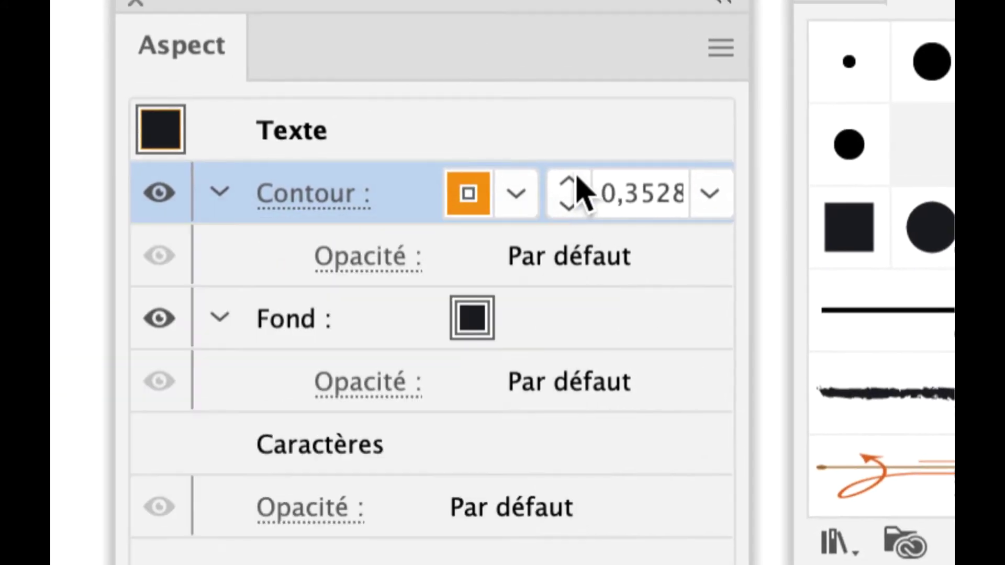
left_click(576, 183)
type("4")
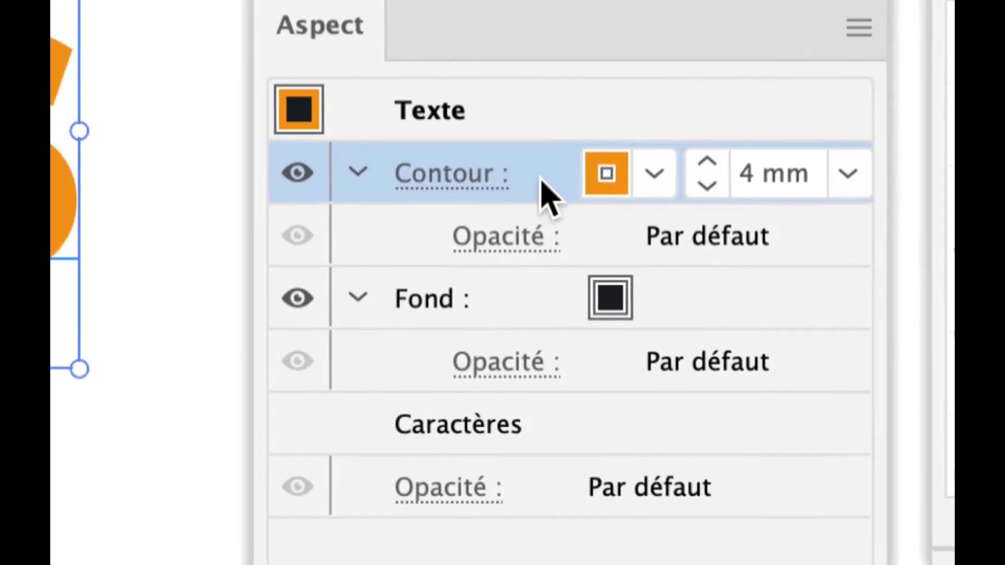
left_click_drag(561, 162, 262, 141)
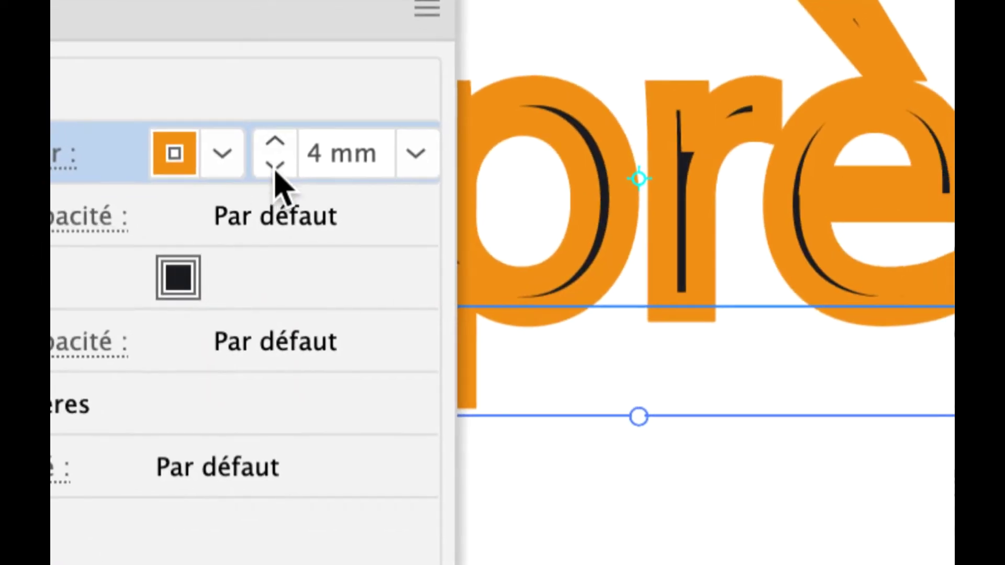
left_click(333, 335)
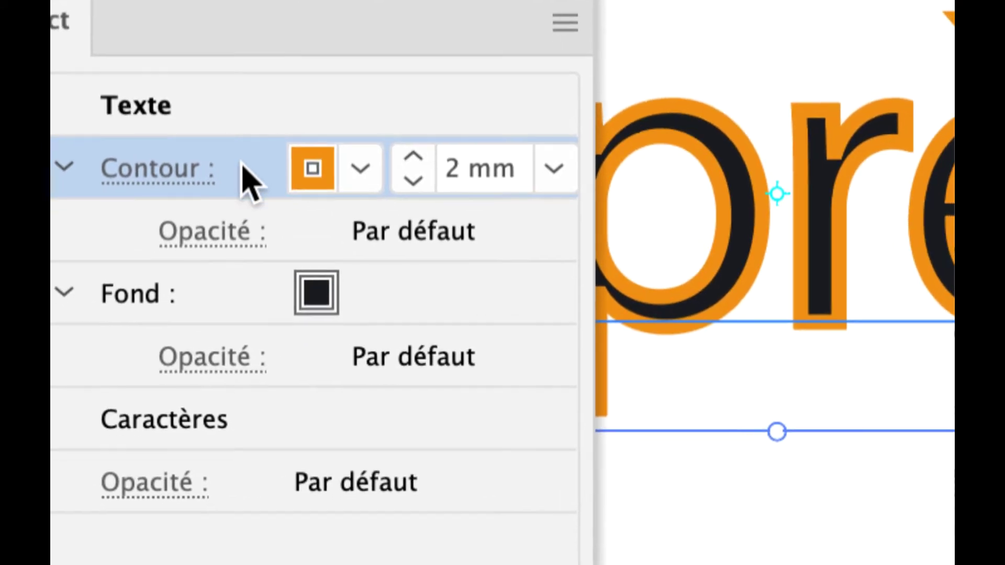
Step: Move the orange Contour below Fond in Aspect and raise its weight to 4 mm
left_click_drag(242, 165, 242, 215)
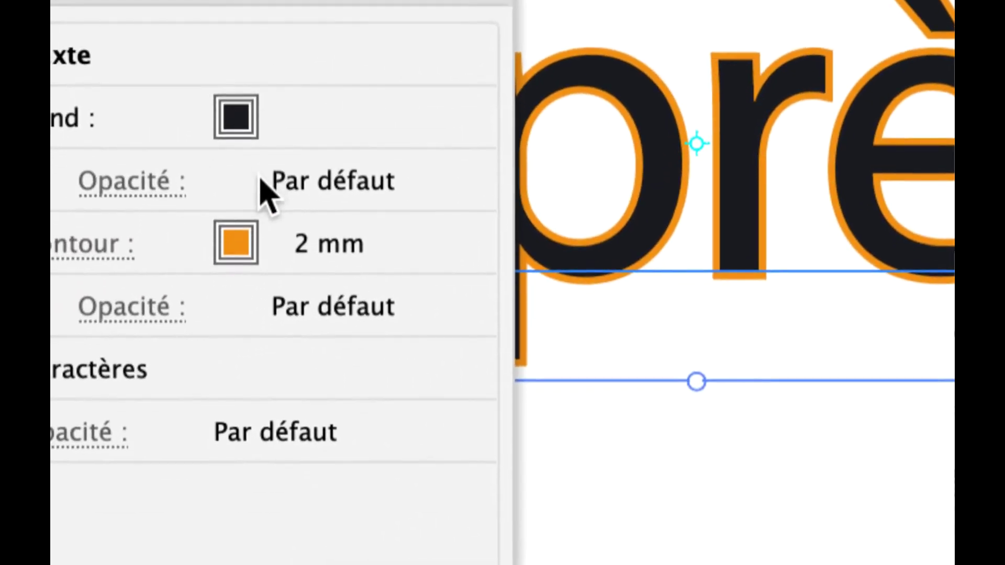
left_click(270, 204)
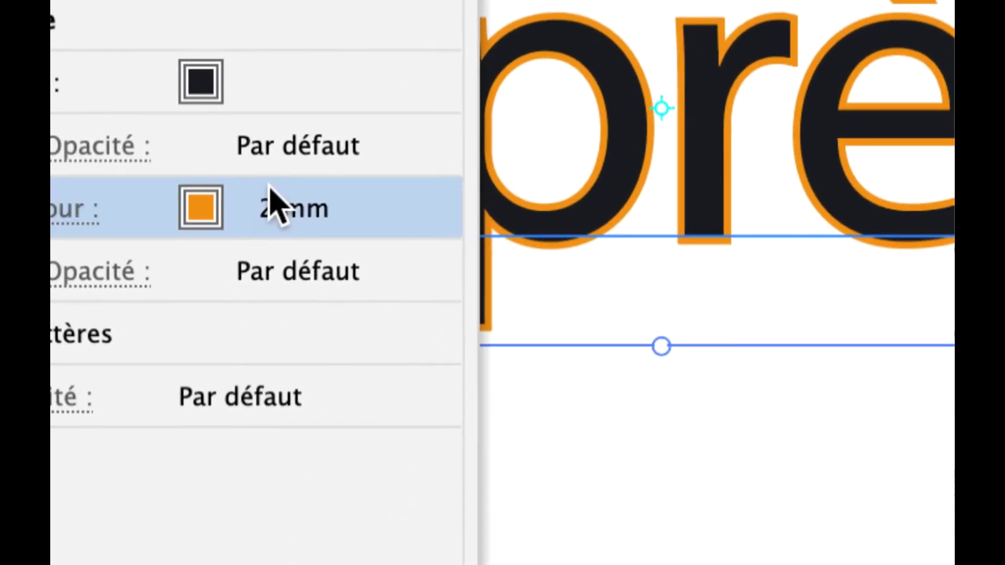
left_click(277, 192)
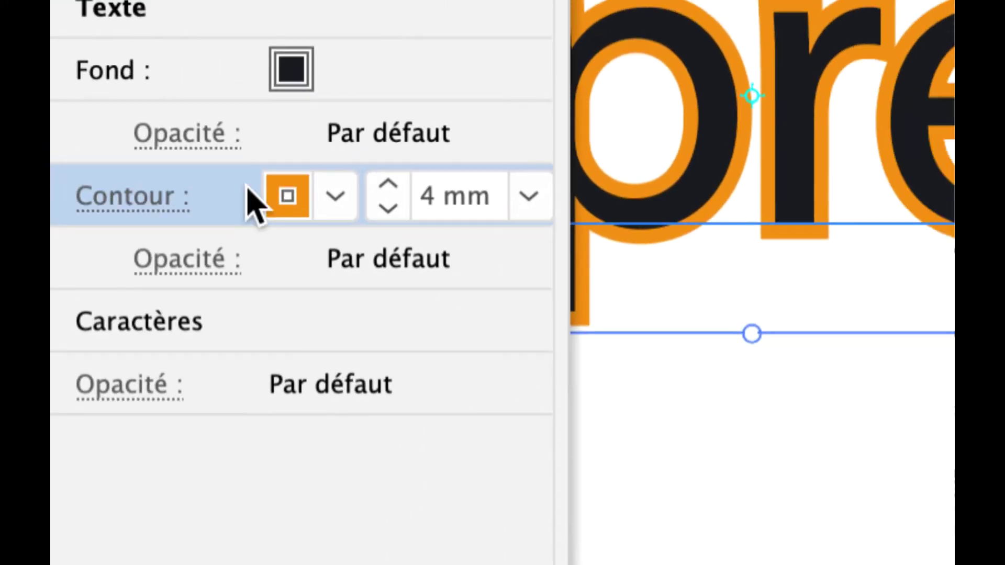
Step: Try the Contour above Fond at 1-2 mm, then return it below at 5 mm
left_click_drag(251, 199, 239, 160)
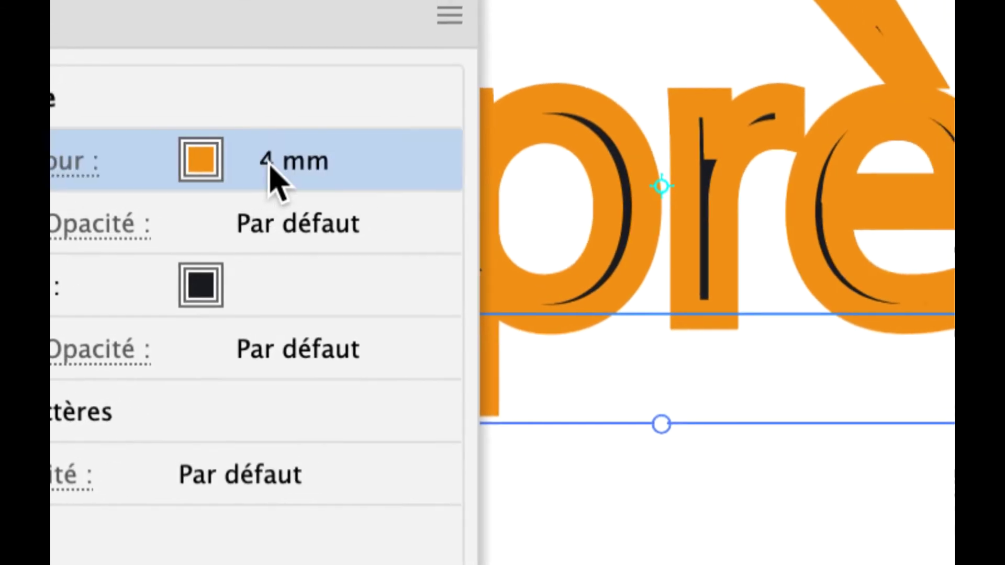
mouse_move(292, 161)
left_click(278, 174)
left_click(277, 174)
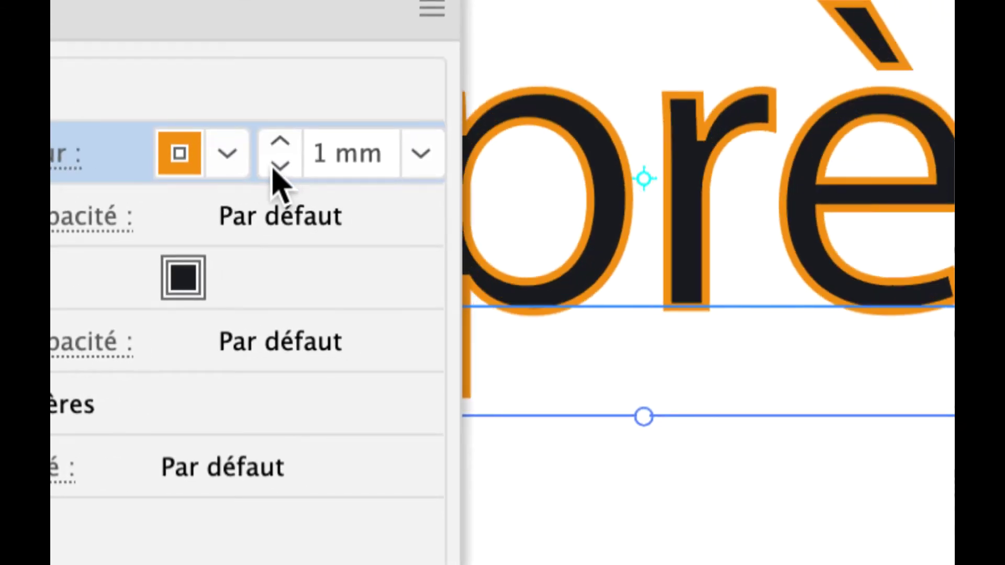
left_click(279, 144)
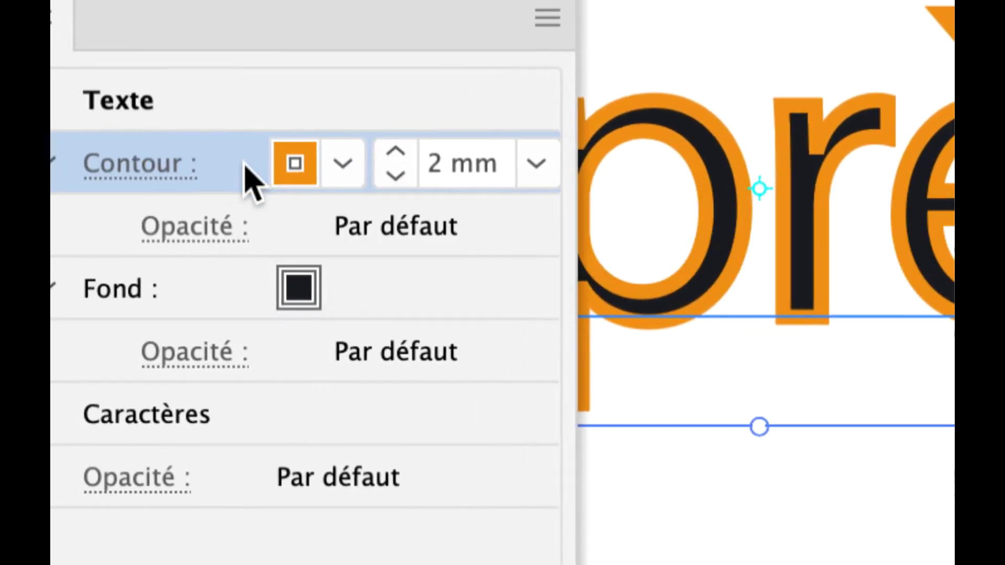
left_click_drag(245, 166, 248, 366)
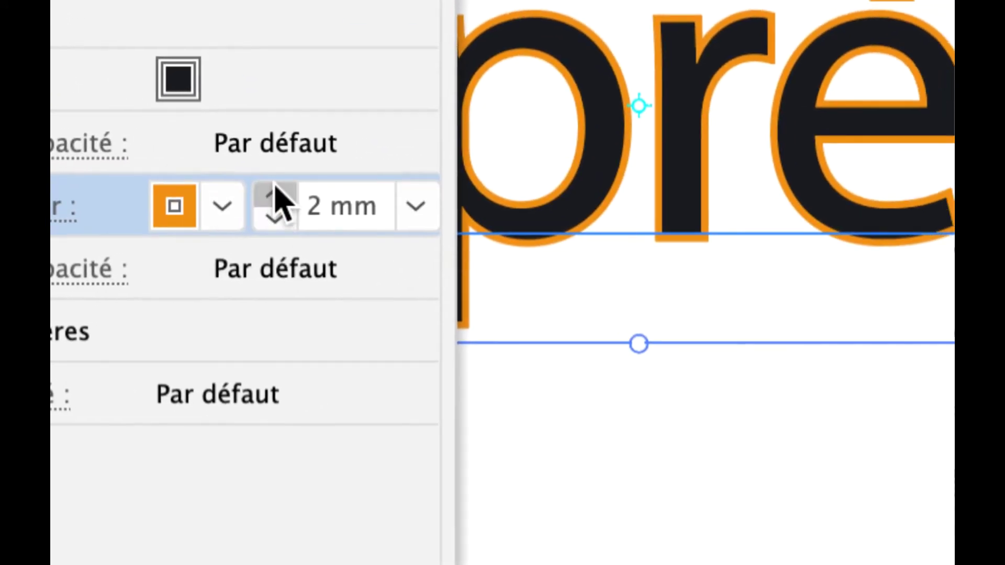
left_click(273, 194)
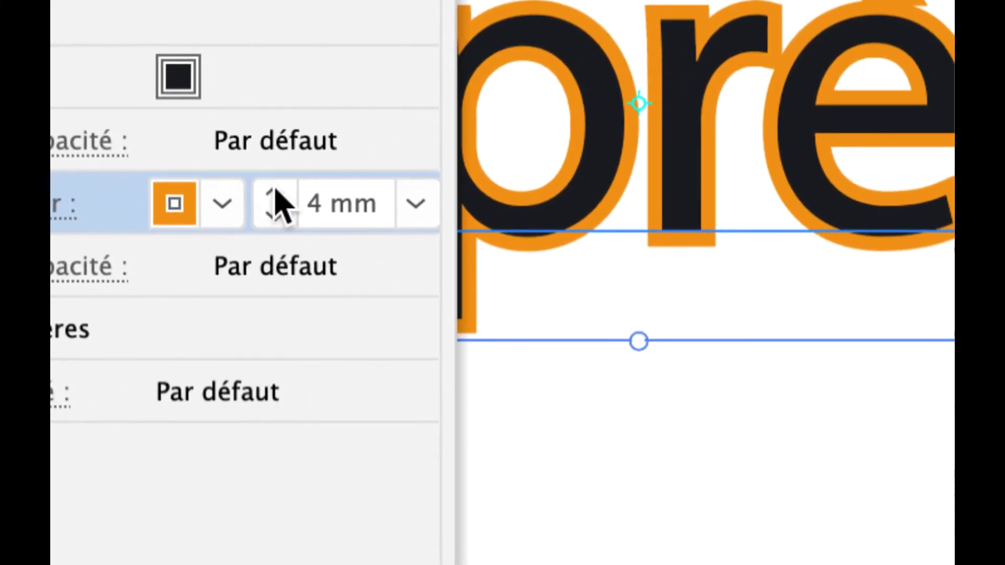
left_click(274, 194)
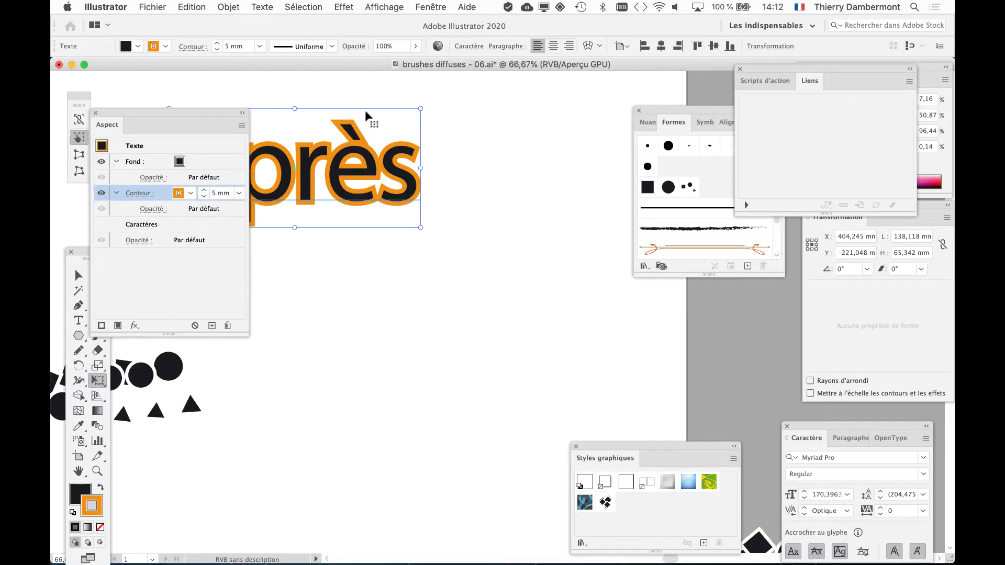
scroll(515, 178, "right", 1)
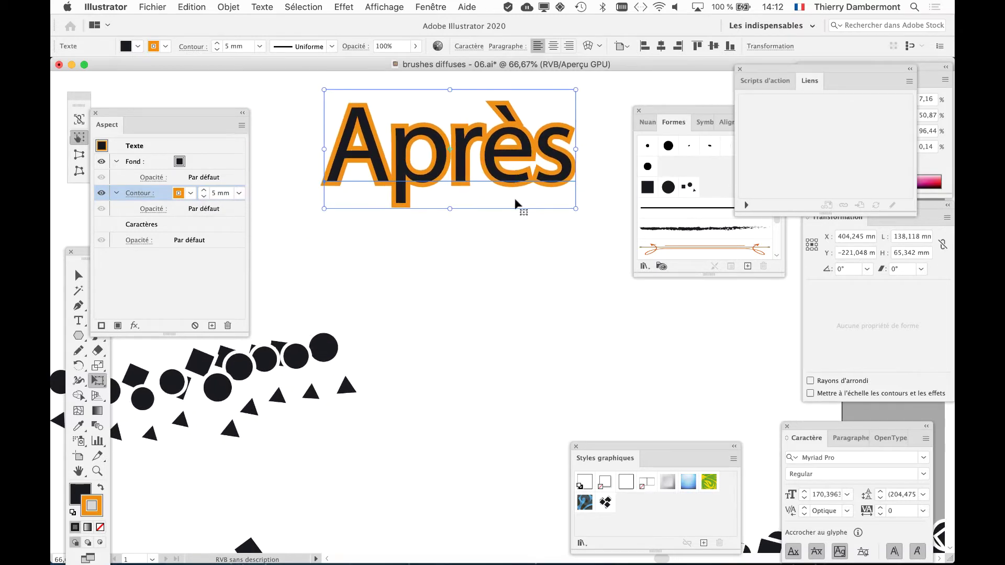
scroll(418, 211, "down", 1)
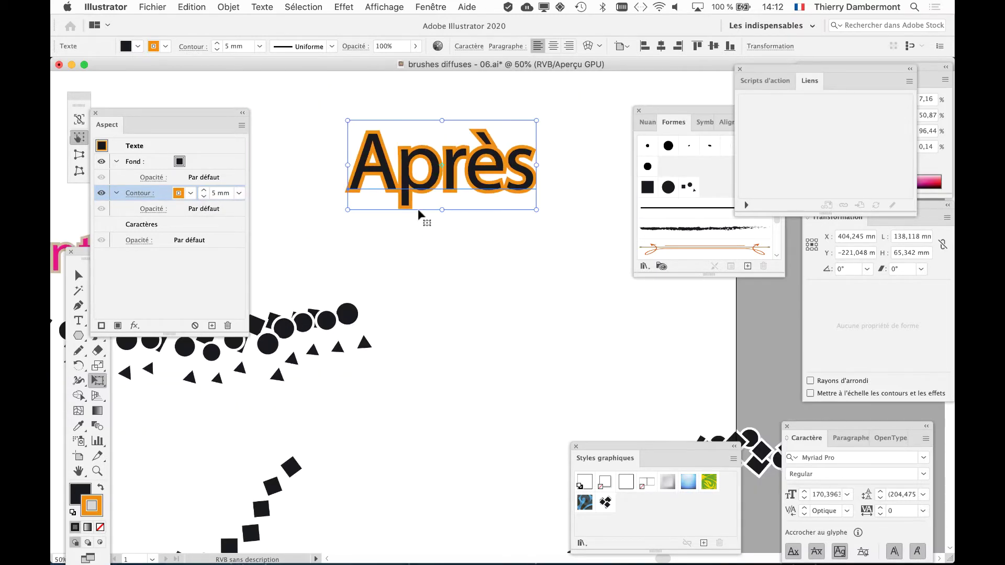
scroll(418, 210, "down", 1)
scroll(418, 211, "down", 1)
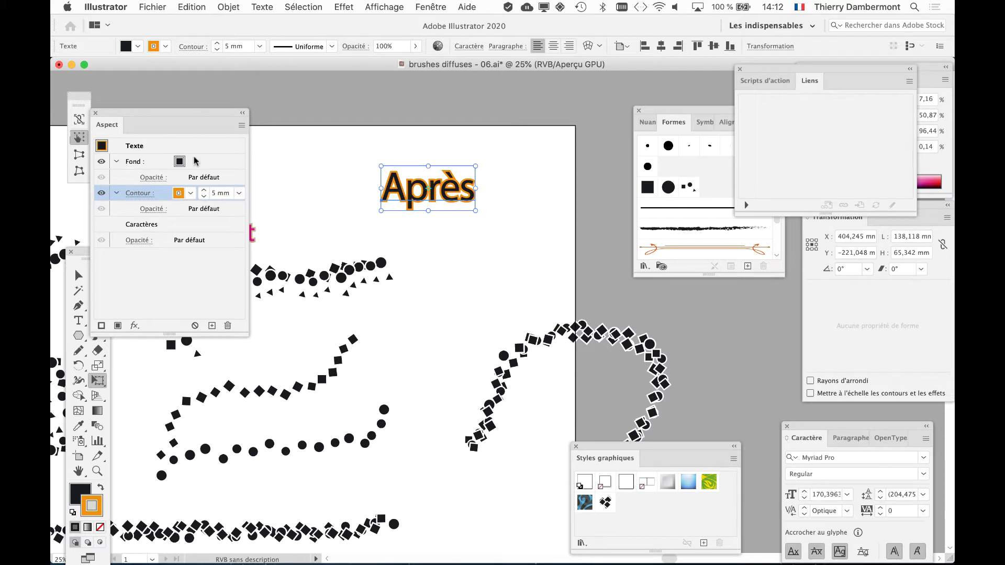
Step: Move the Aspect and Tools panels aside and marquee-select Après with the Selection tool
mouse_move(131, 113)
left_mouse_down()
mouse_move(691, 314)
mouse_move(683, 310)
left_mouse_up()
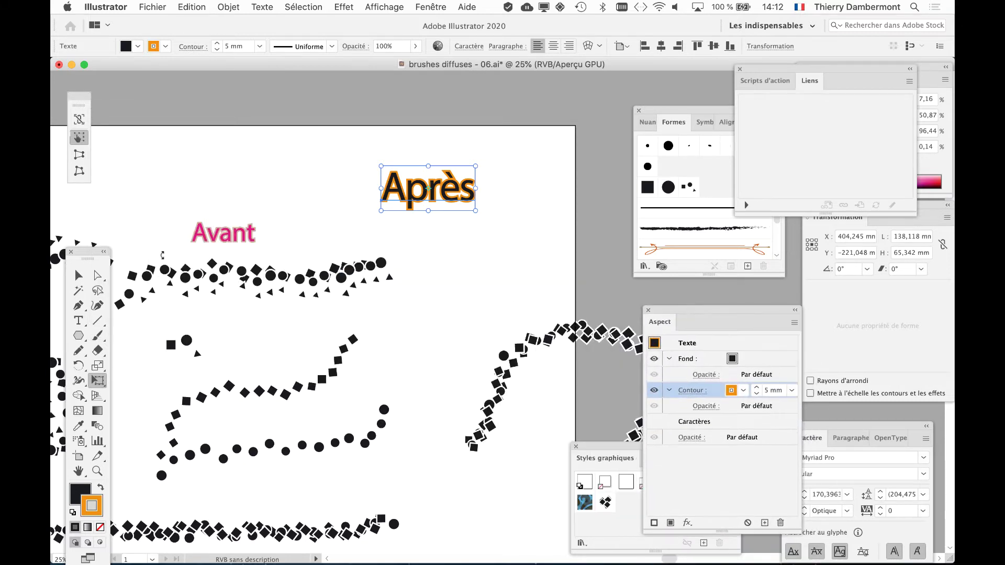
left_click_drag(84, 251, 141, 82)
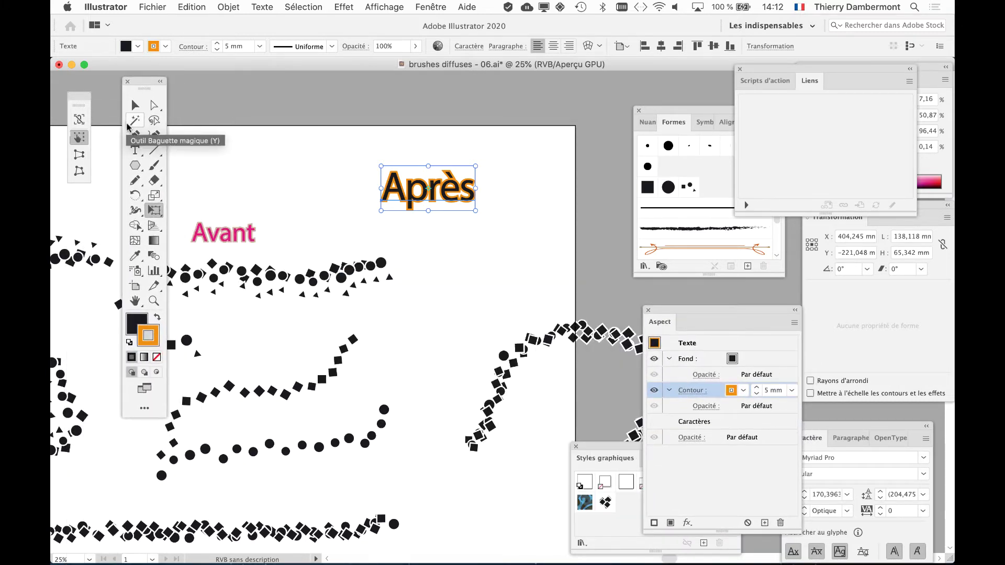
left_click(135, 105)
left_click(476, 294)
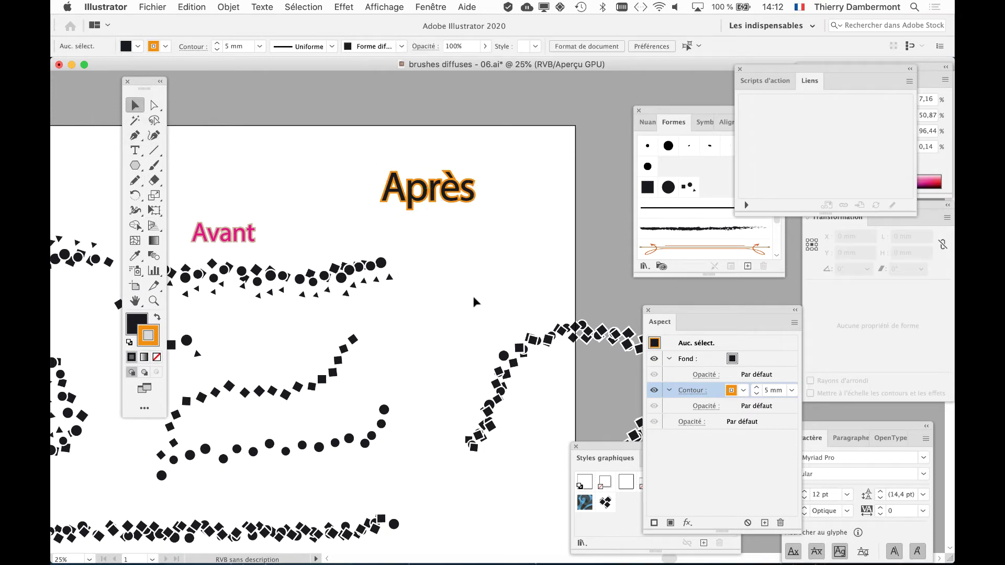
scroll(459, 232, "up", 2, "alt")
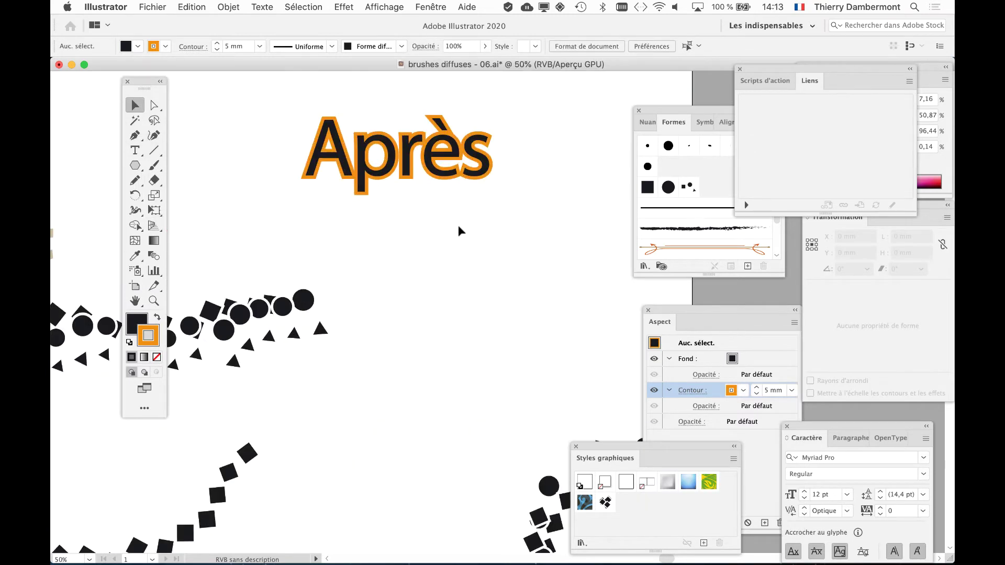
left_click_drag(267, 96, 556, 211)
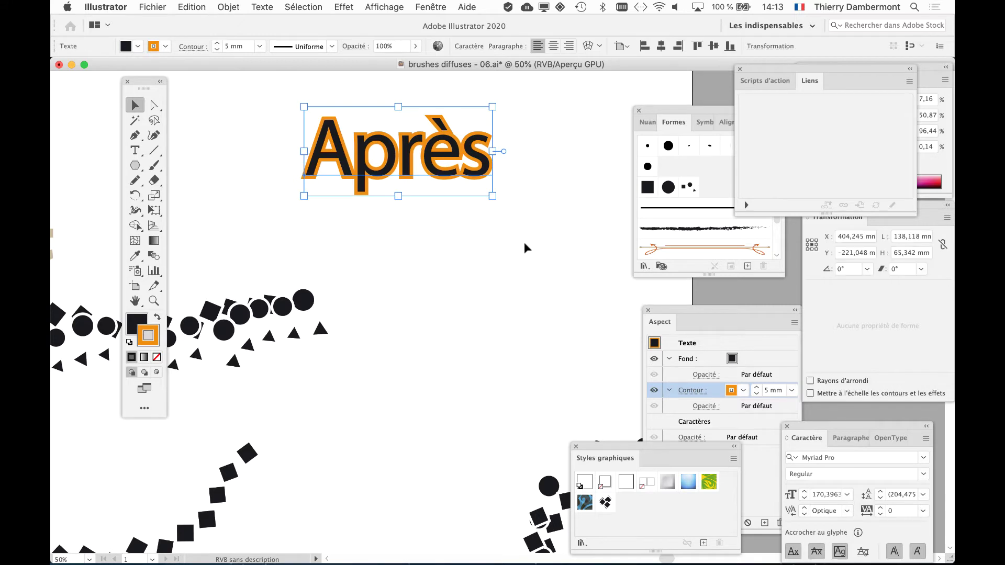
left_click(151, 7)
Step: Create a new CMYK document and paste the outlined Après into it
left_click(164, 23)
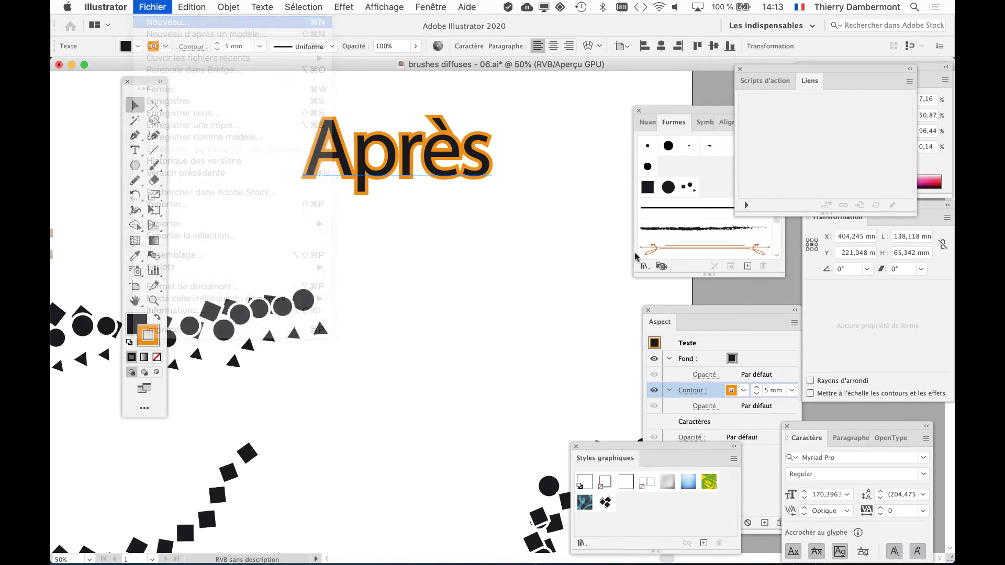
left_click(713, 412)
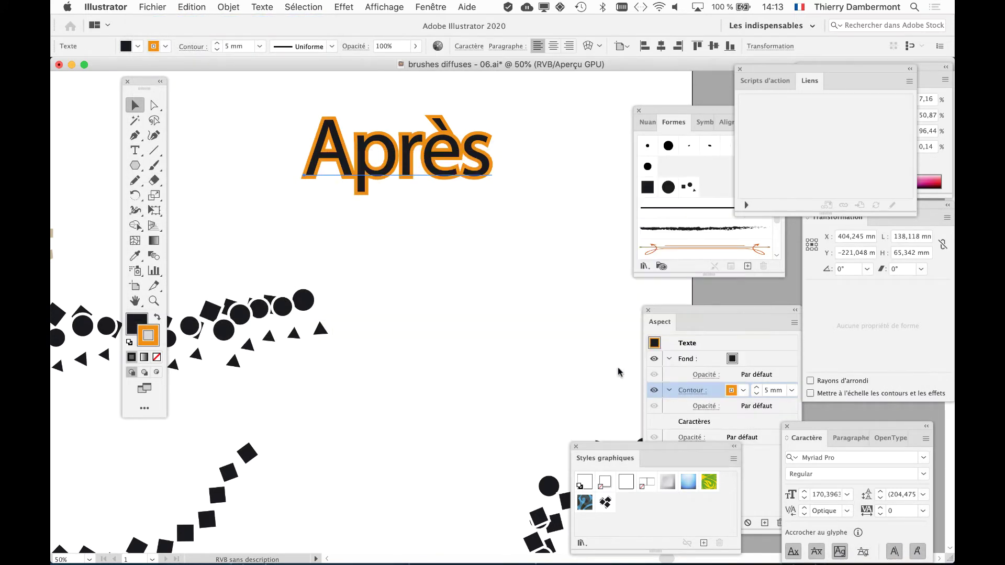
key("ctrl+v")
left_click(292, 197)
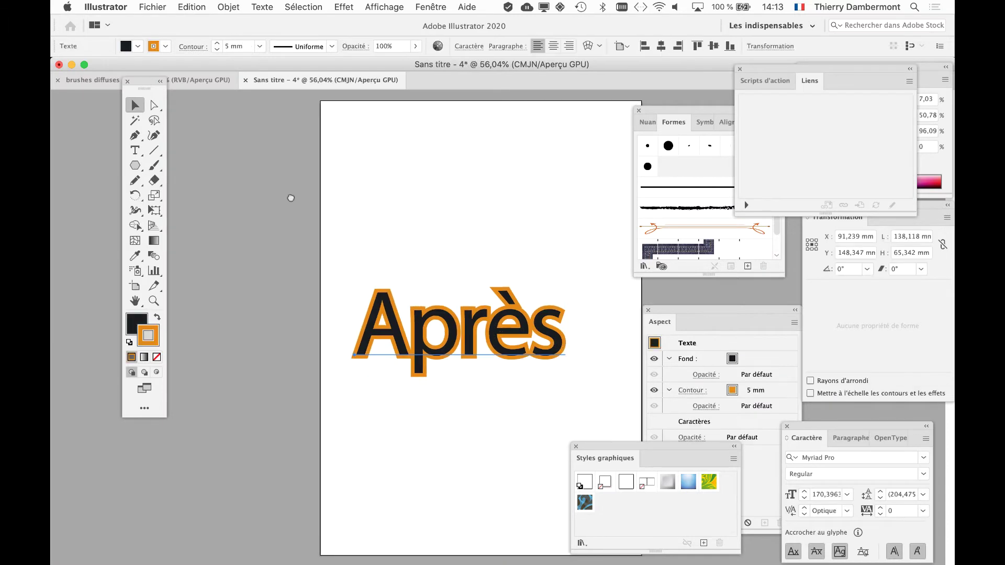
Step: Position Après centred horizontally, slightly above the middle of the page
left_click_drag(291, 197, 213, 148)
left_click_drag(265, 195, 323, 245)
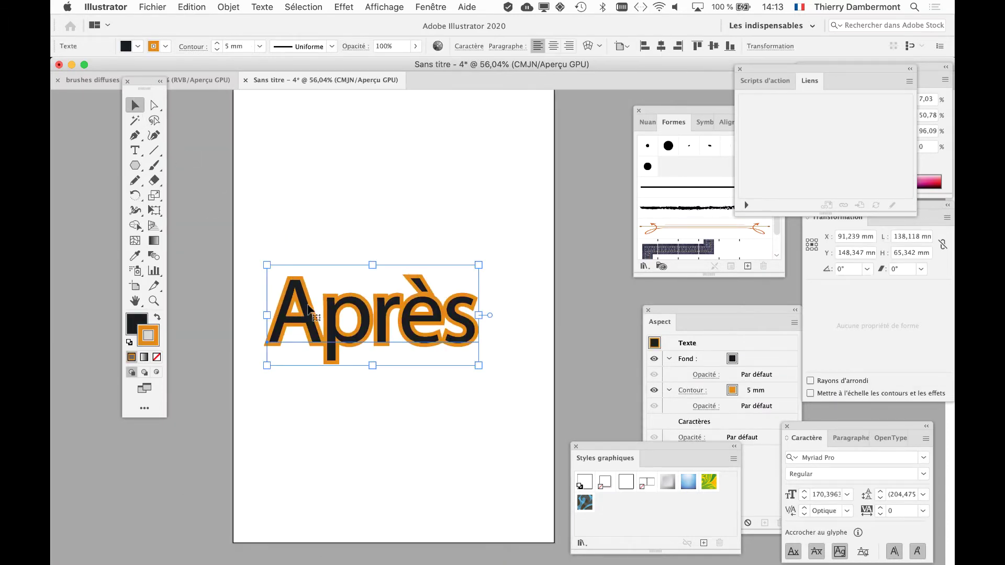
left_click_drag(314, 312, 336, 252)
left_click(366, 374)
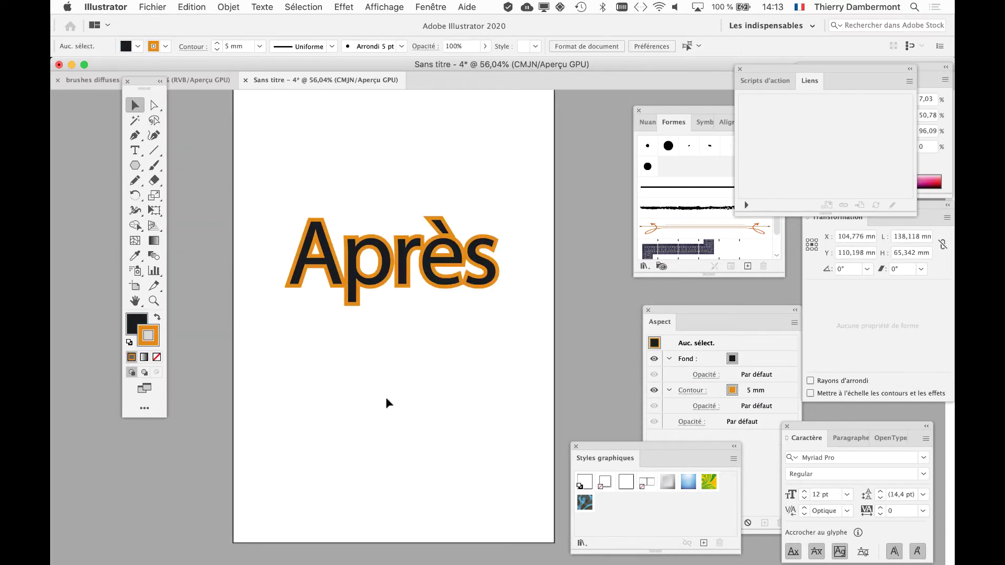
scroll(396, 377, "down", 1)
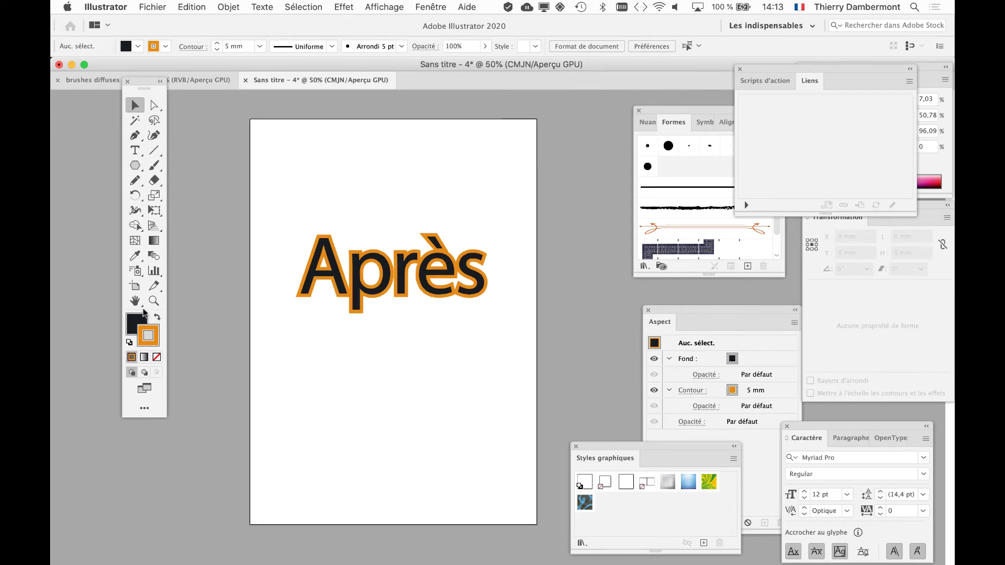
left_click_drag(406, 282, 408, 309)
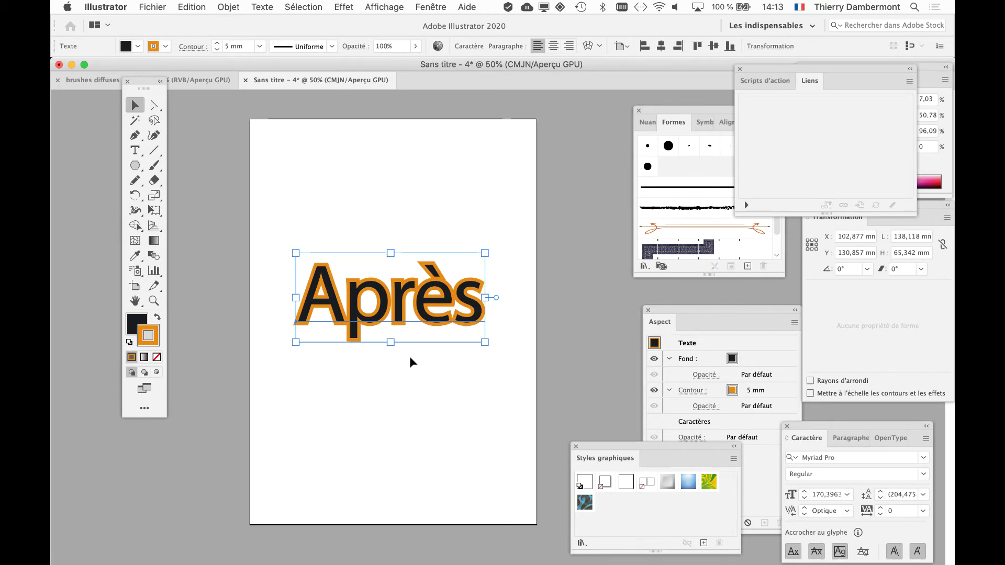
left_click(387, 360)
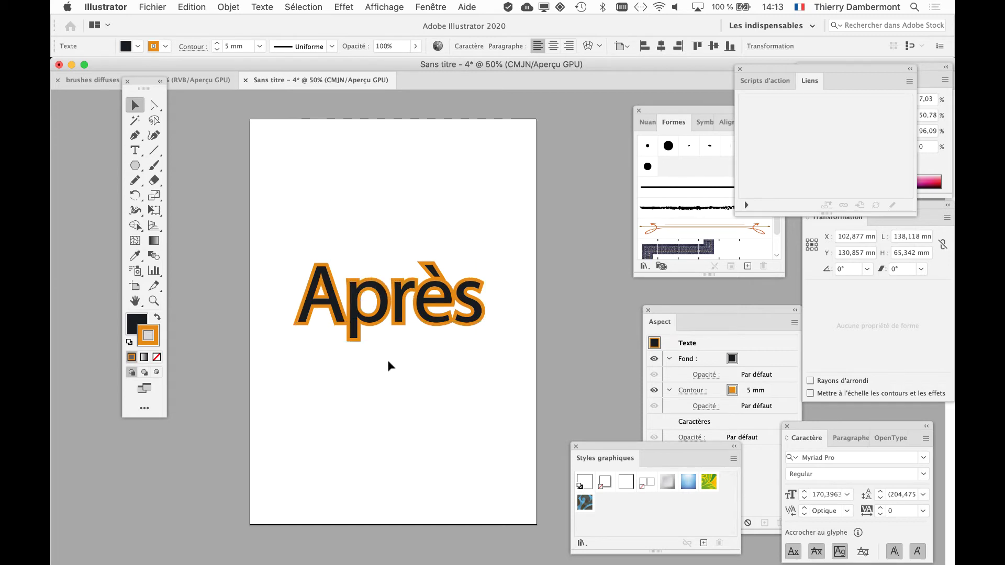
left_click(335, 309)
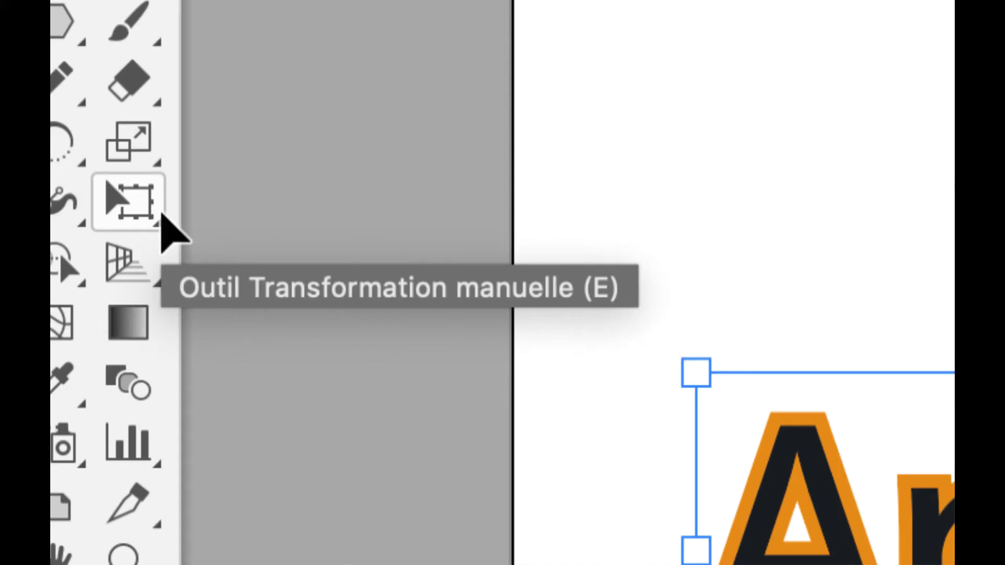
left_click(157, 209)
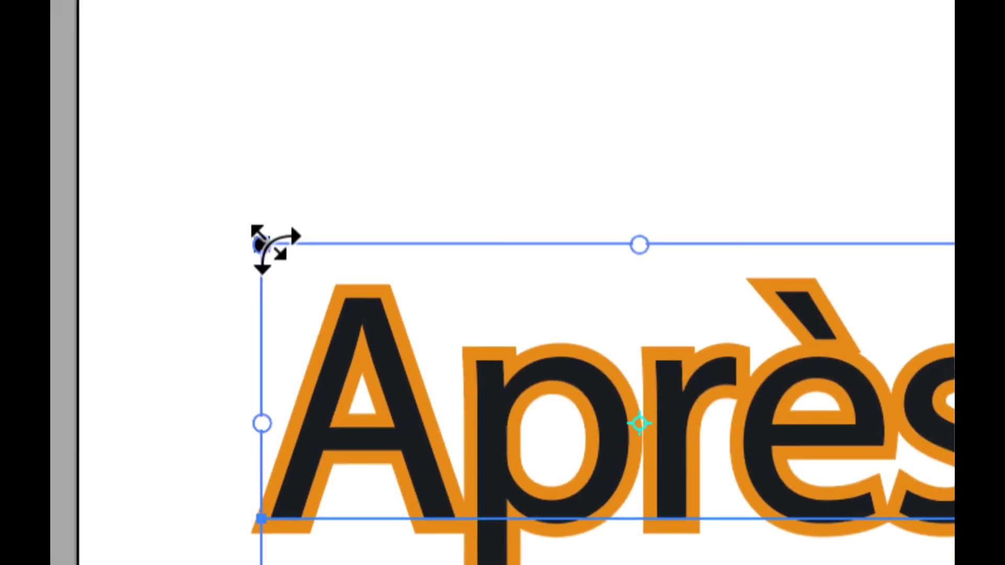
left_click_drag(263, 243, 319, 275)
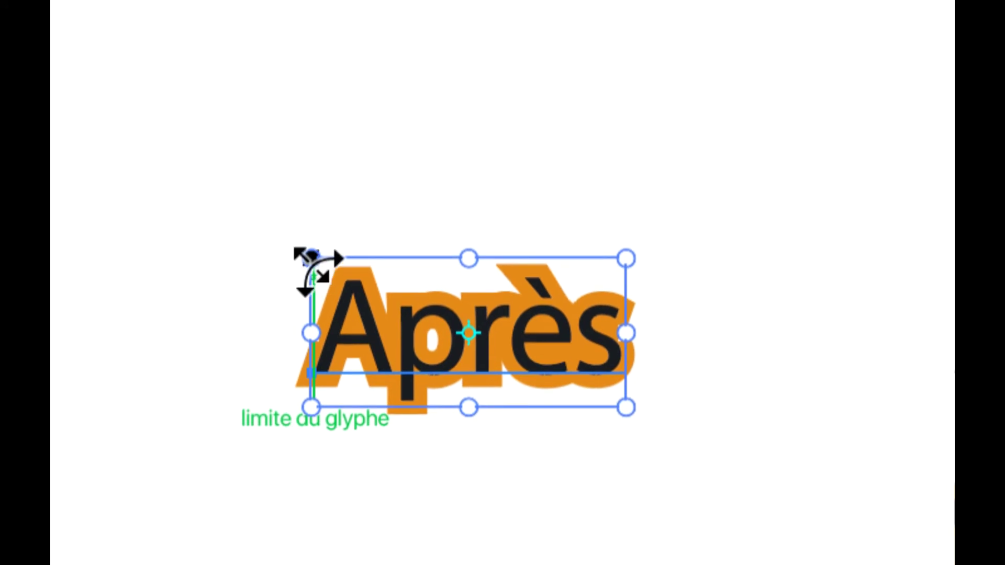
left_click_drag(311, 269, 335, 285)
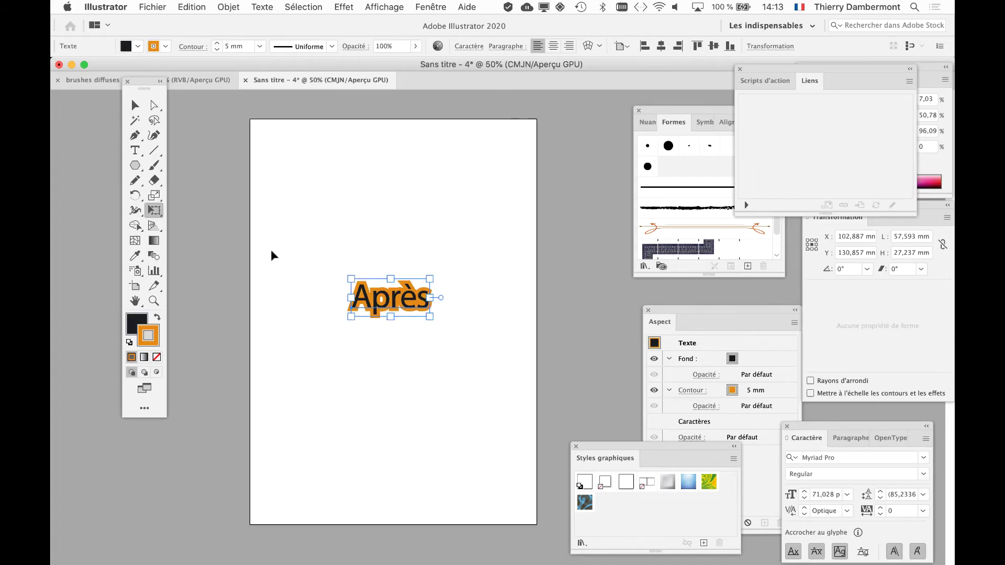
left_click_drag(351, 316, 296, 342, "alt")
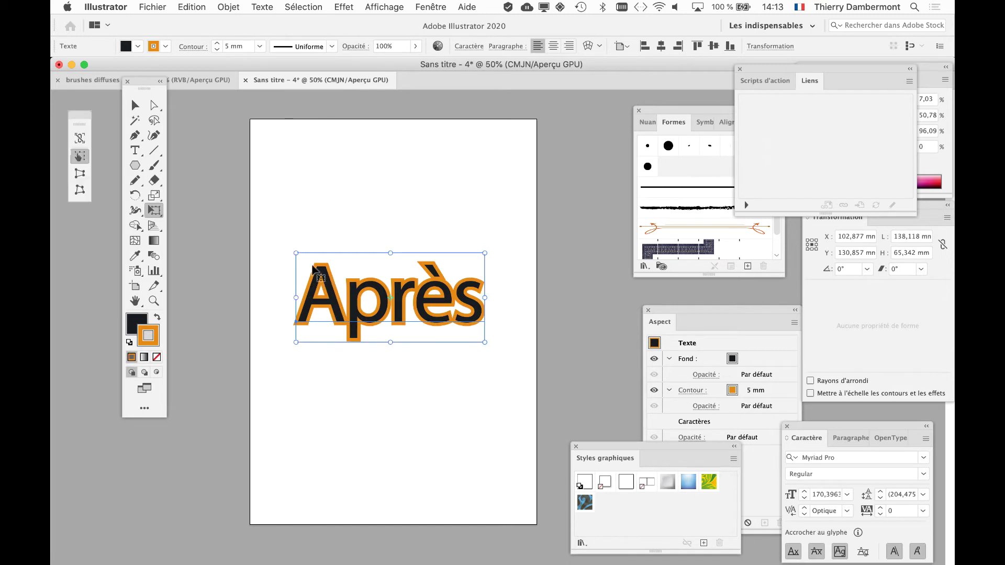
left_click_drag(296, 254, 368, 298)
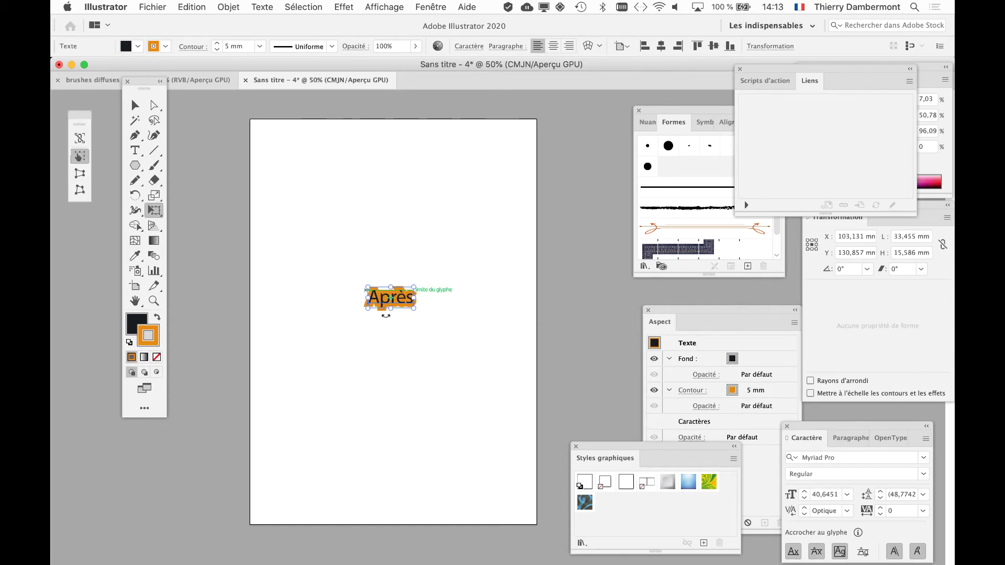
scroll(386, 316, "up", 4)
scroll(386, 315, "up", 2)
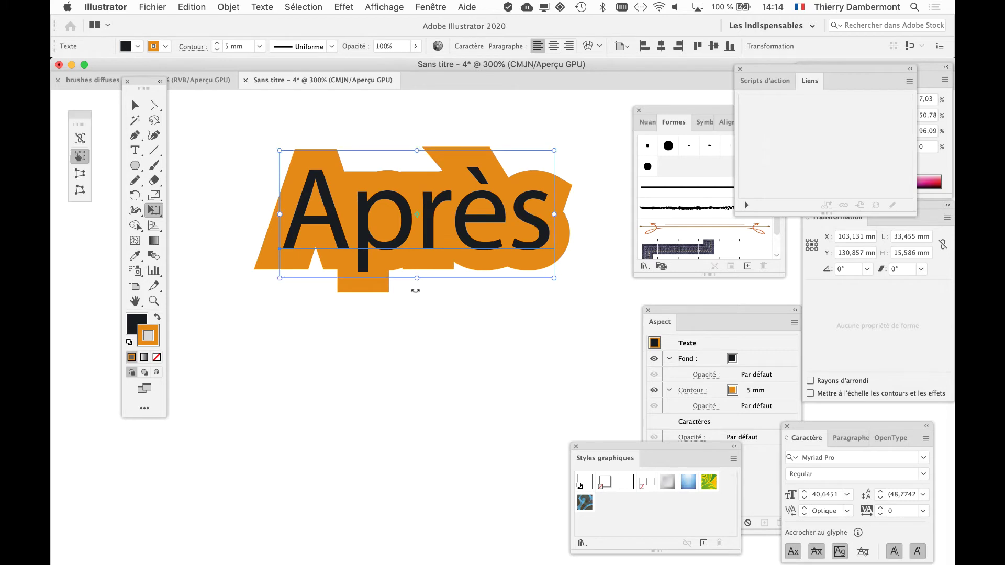
scroll(397, 333, "down", 1)
scroll(398, 332, "down", 2)
scroll(398, 332, "down", 1)
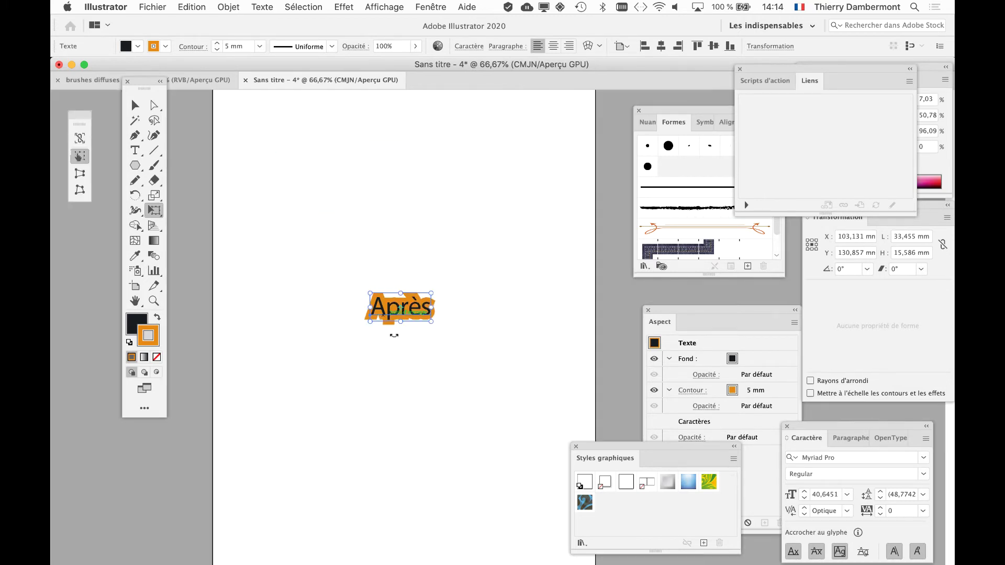
key("ctrl+z")
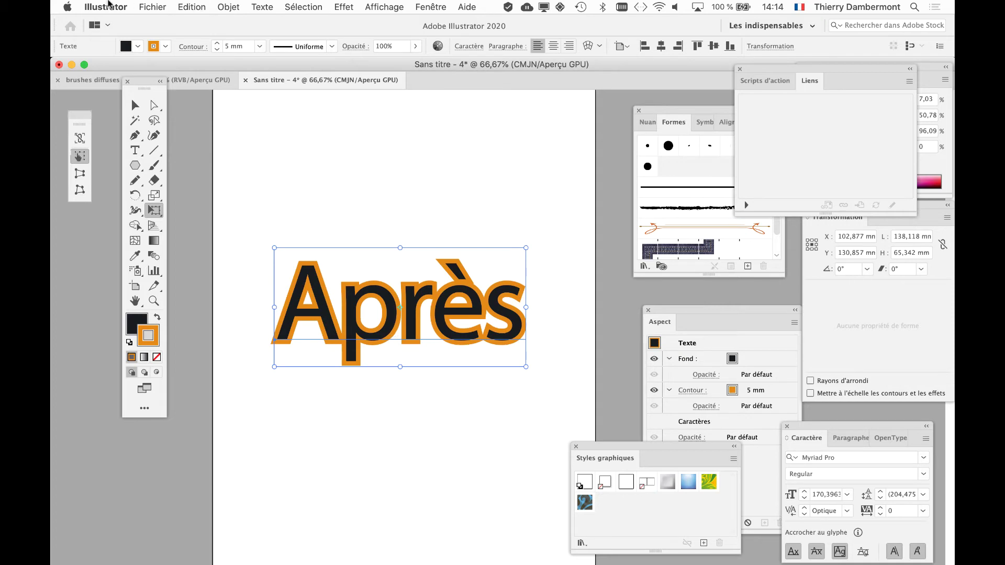
Step: Enable 'Mettre à l'échelle les contours et les effets' in General preferences and confirm with OK
left_click(106, 6)
left_click(217, 43)
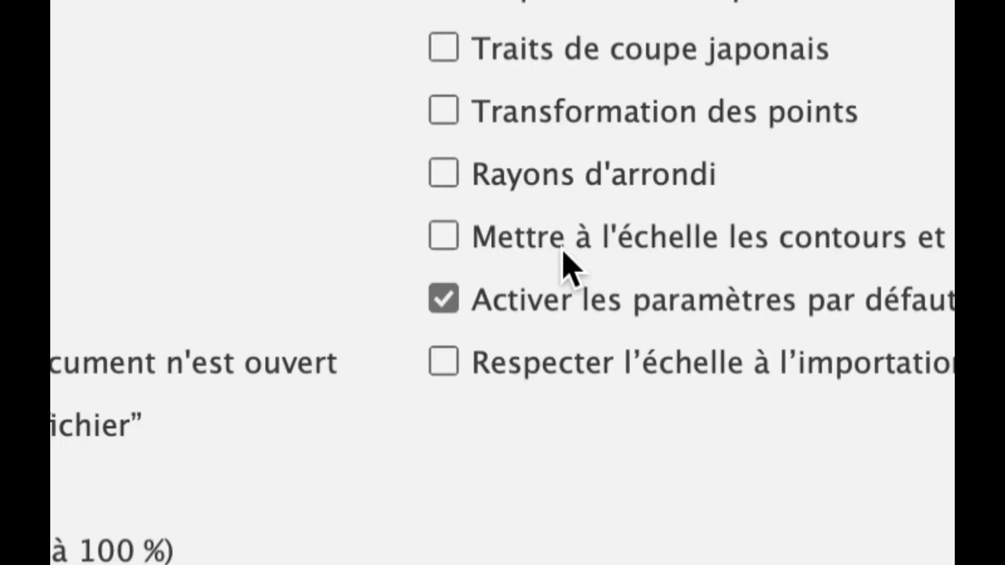
left_click(562, 251)
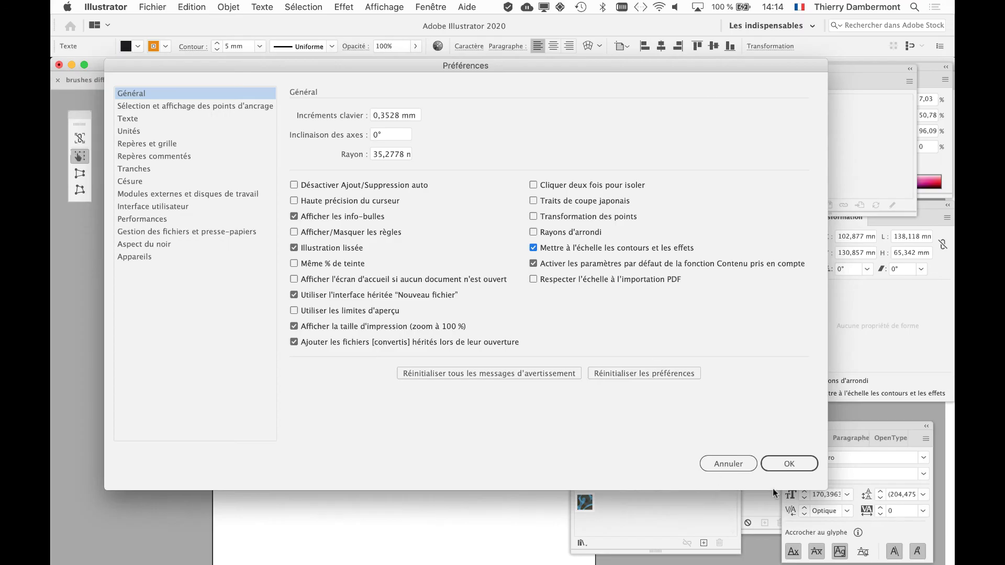
left_click(775, 463)
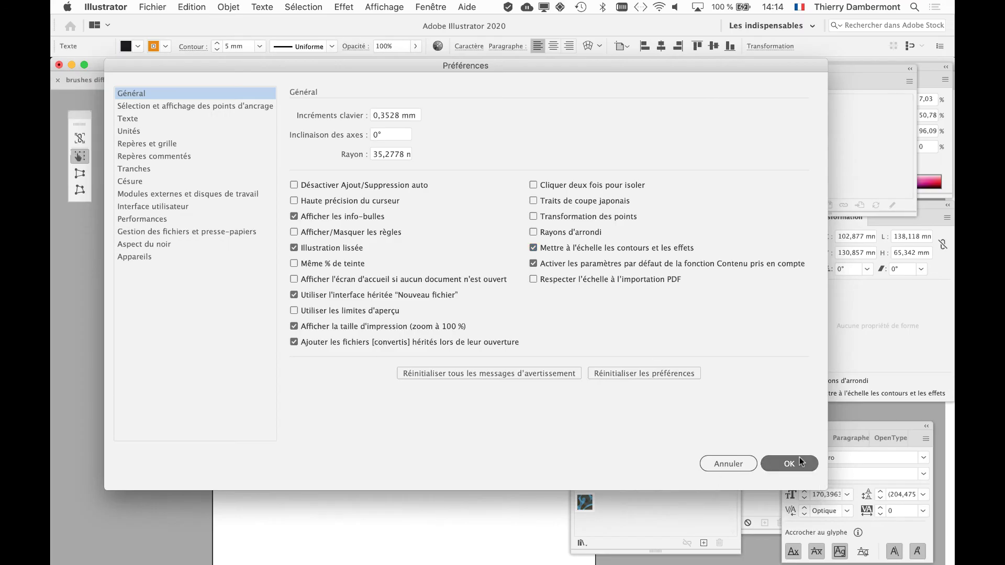
double_click(275, 250)
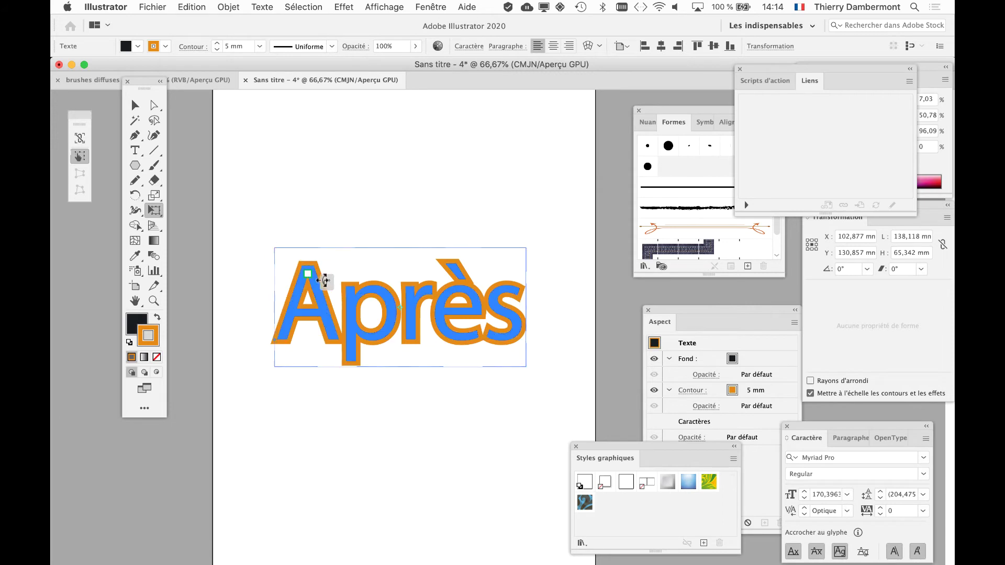
key("Escape")
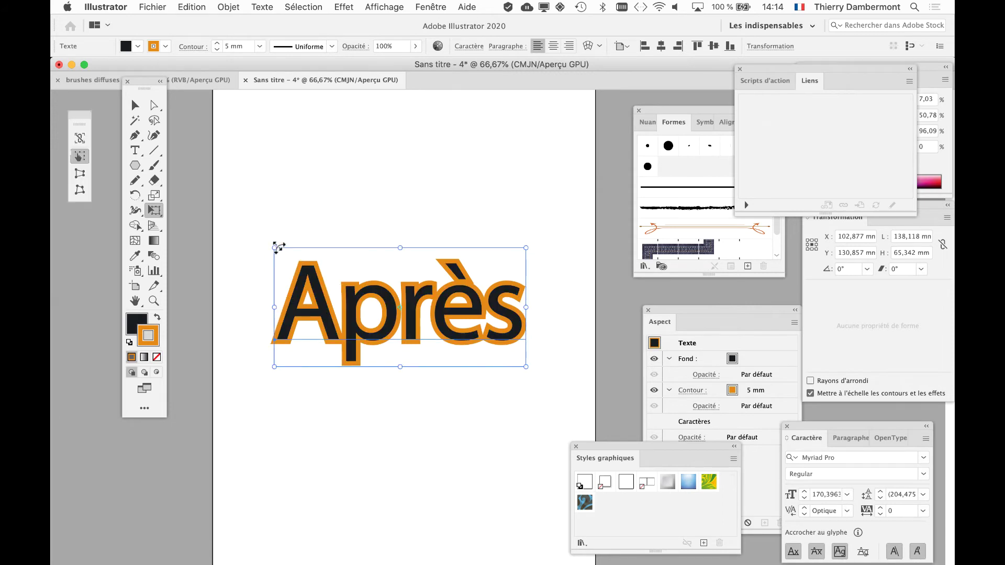
left_click_drag(275, 247, 363, 300)
scroll(400, 331, "up", 5)
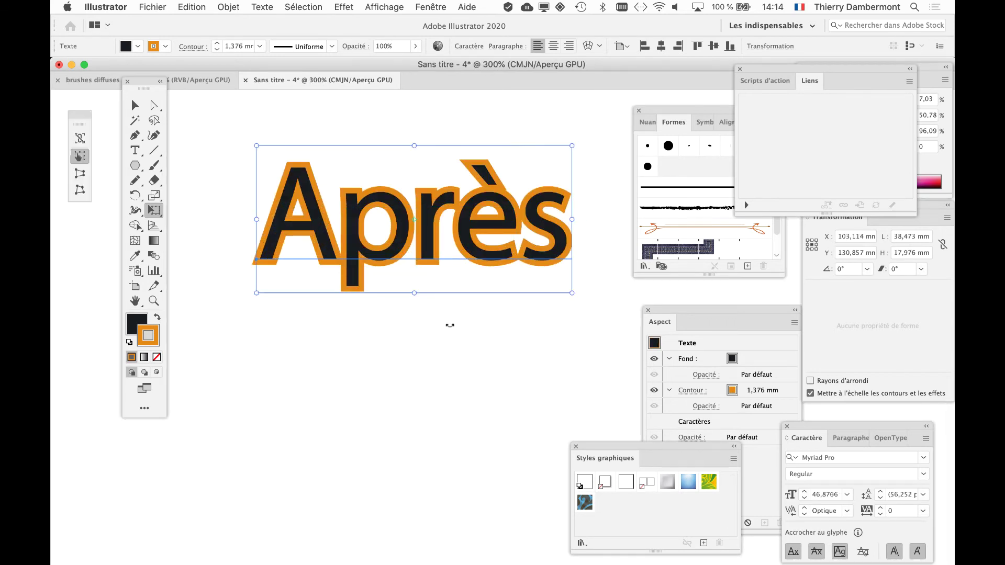
scroll(449, 329, "down", 3)
key("ctrl+z")
scroll(450, 335, "down", 2)
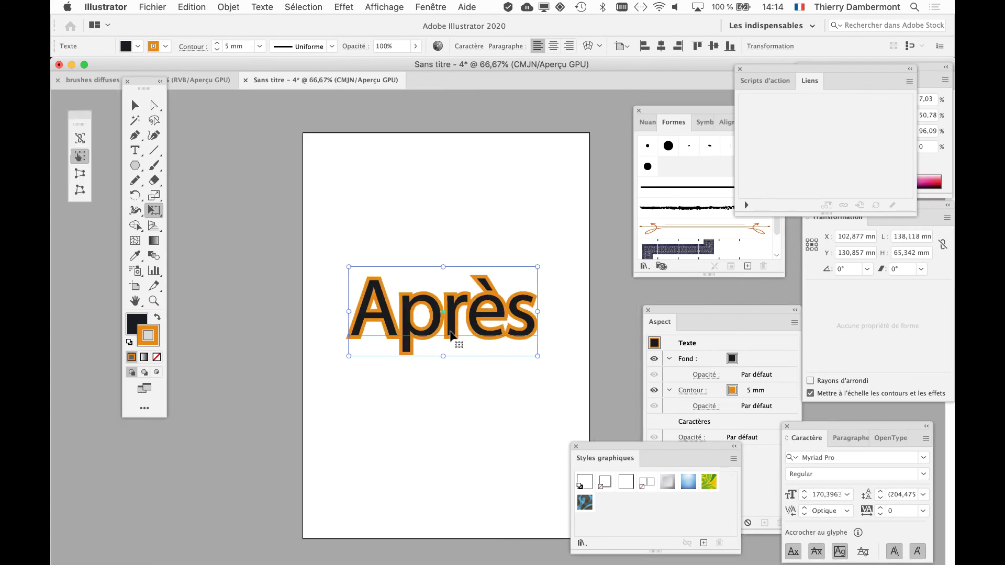
scroll(343, 392, "up", 2)
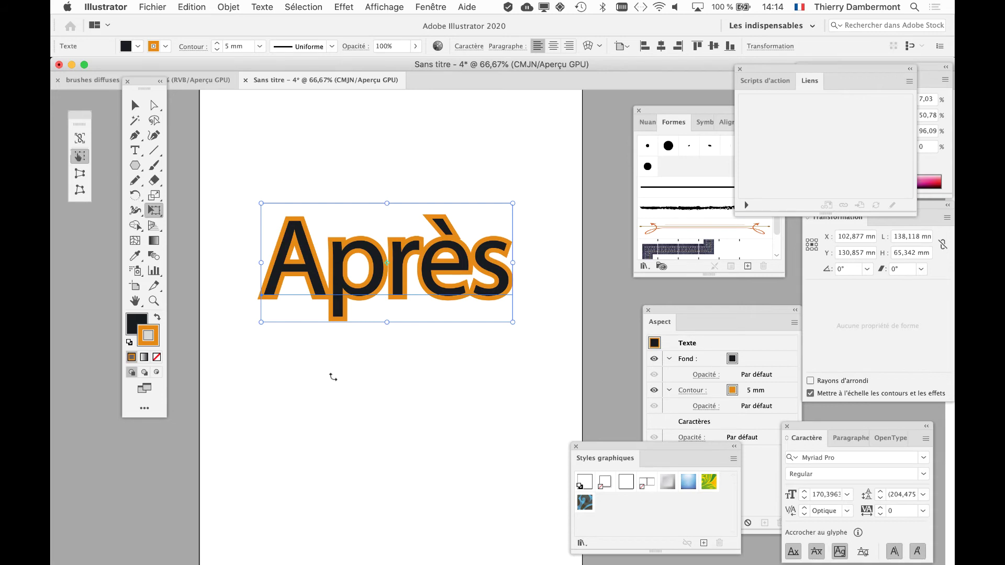
Step: Untick 'Mettre à l'échelle les contours et les effets' in General preferences and confirm with OK
left_click(105, 6)
mouse_move(116, 42)
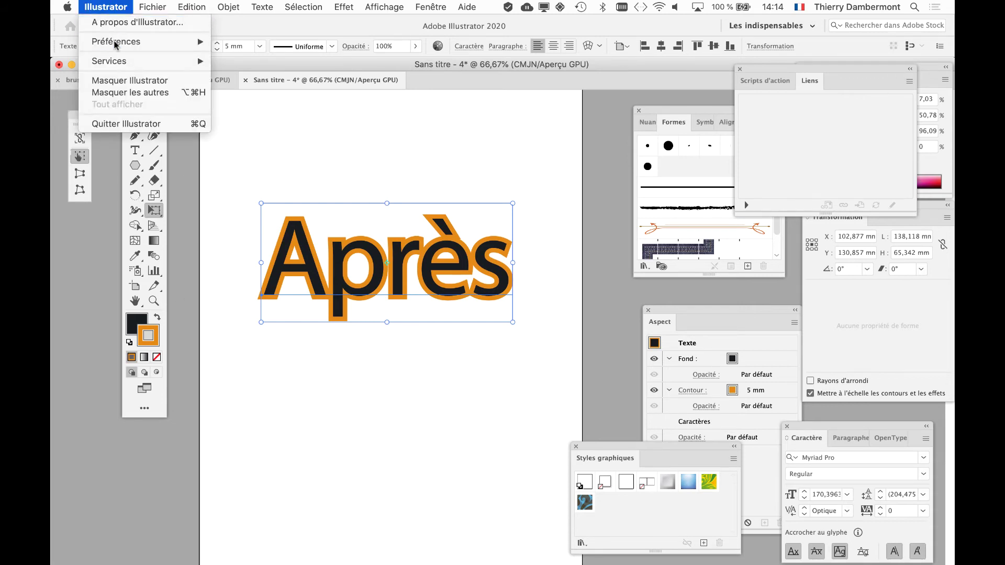
left_click(240, 46)
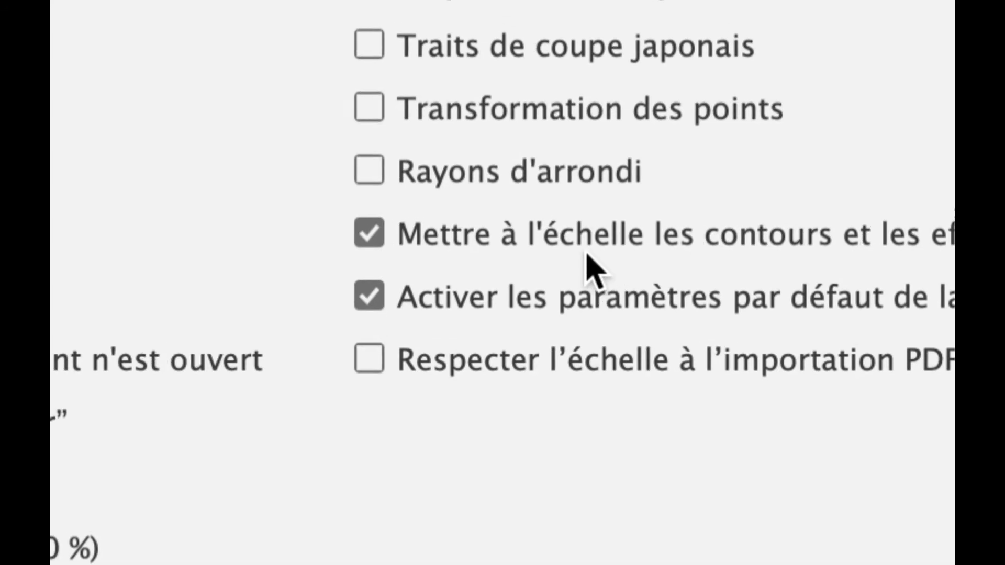
left_click(571, 251)
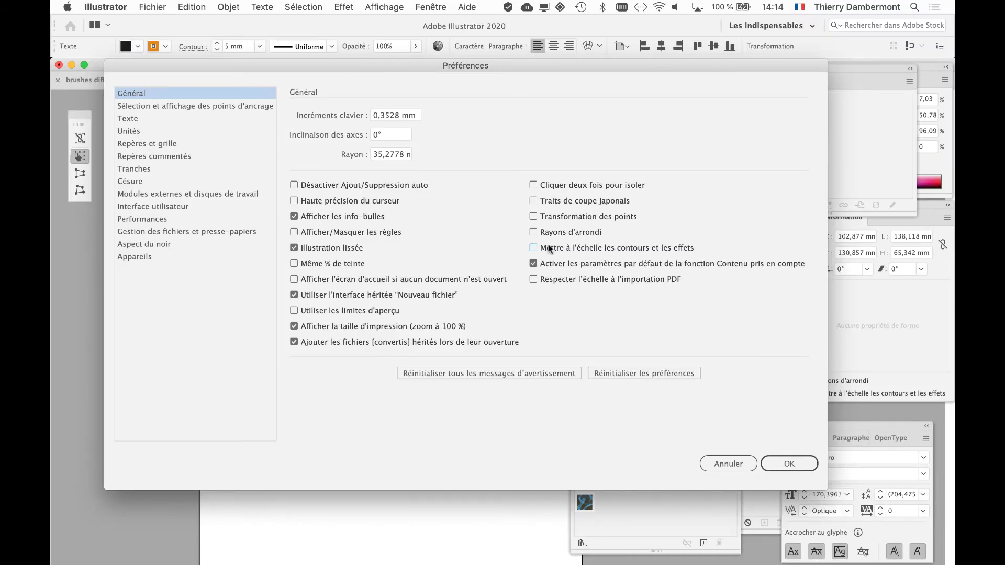
left_click(777, 466)
Step: Return to the Selection tool and show the Contour panel, moved off the Après text
left_click(135, 105)
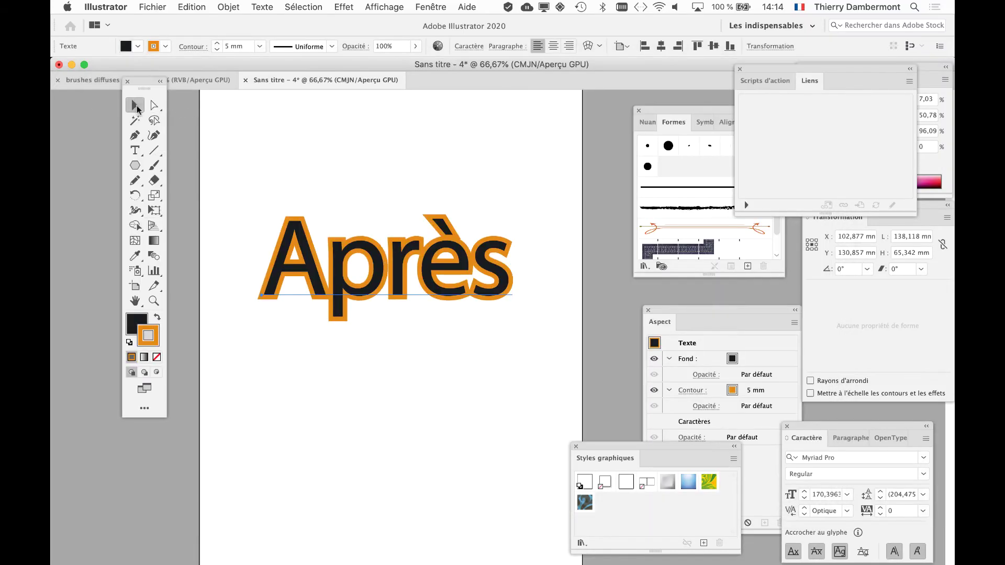
left_click(325, 303)
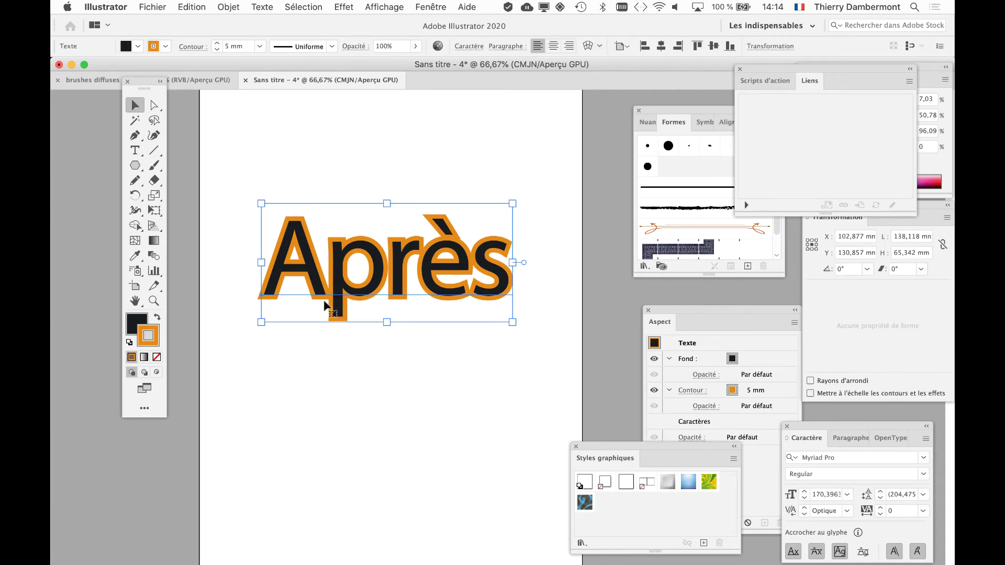
left_click(284, 141)
scroll(282, 125, "up", 1)
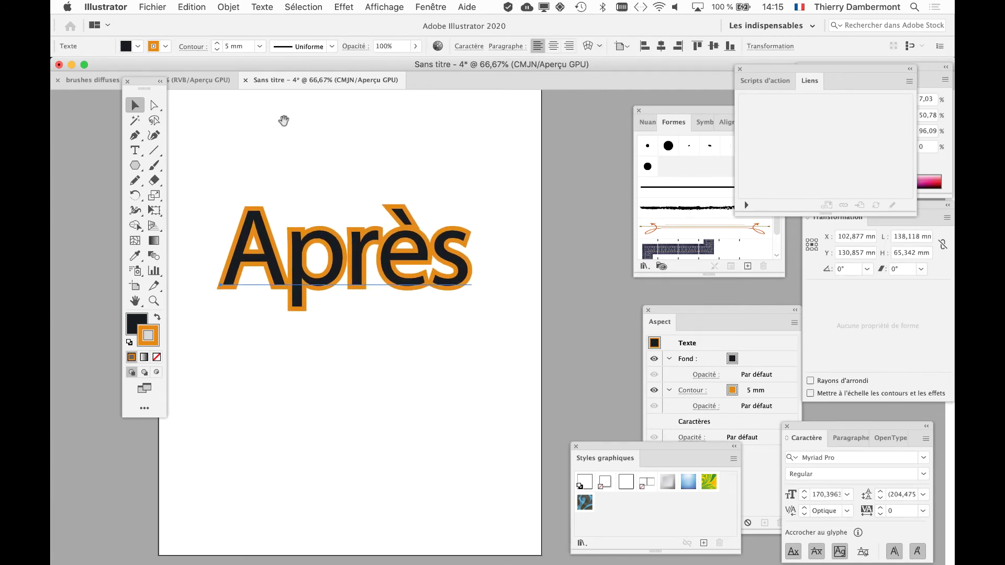
left_click(442, 7)
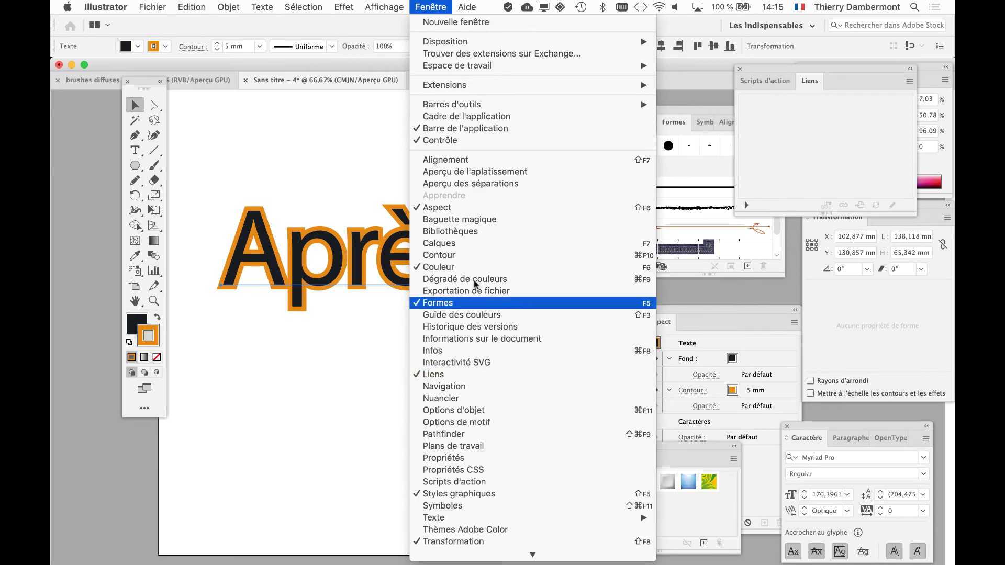
left_click(608, 262)
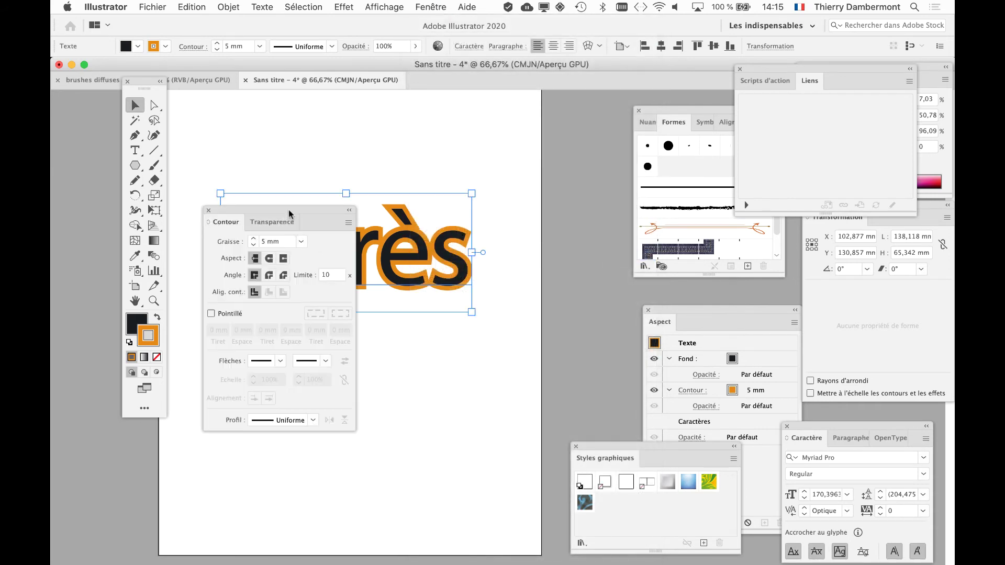
left_click_drag(290, 214, 604, 143)
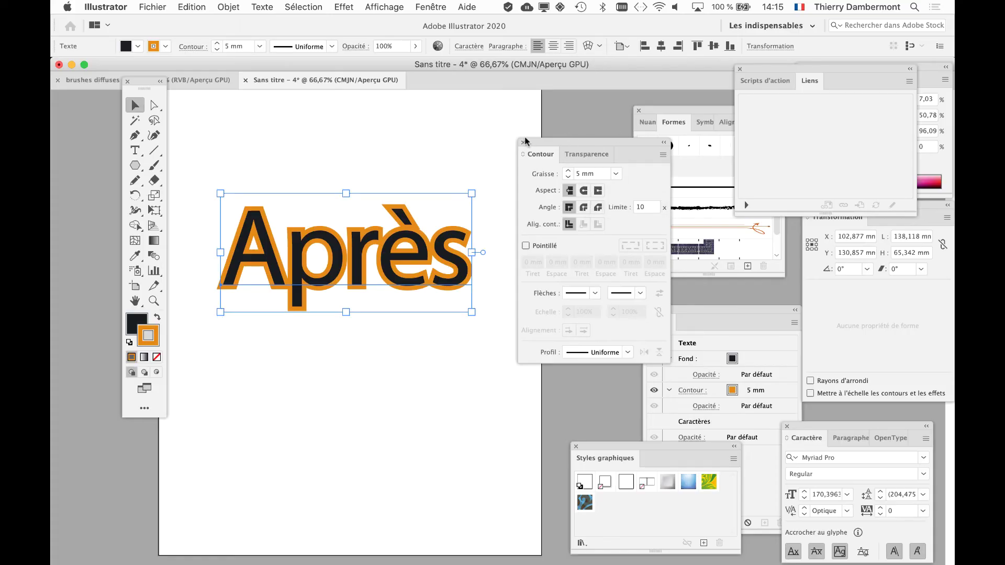
Step: Show the Aspect panel beside the canvas, listing the black fill and 5 mm orange stroke
left_click(422, 7)
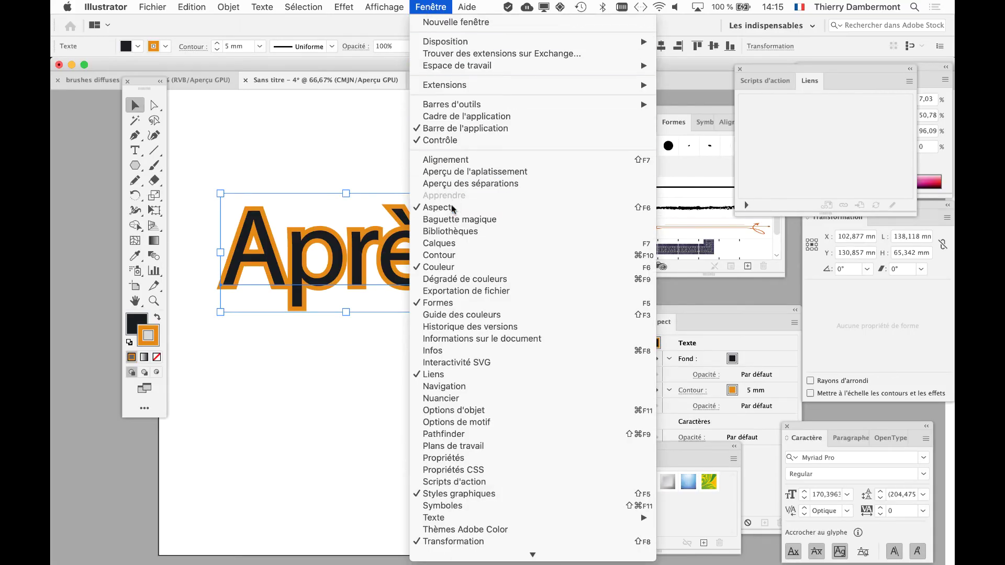
left_click(445, 207)
left_click(431, 7)
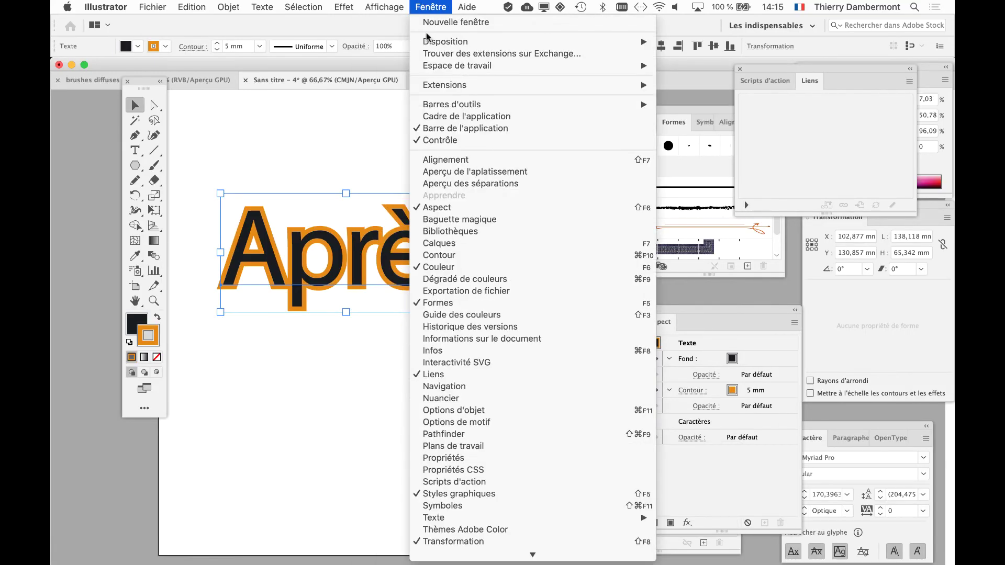
left_click(702, 309)
left_click_drag(702, 309, 561, 134)
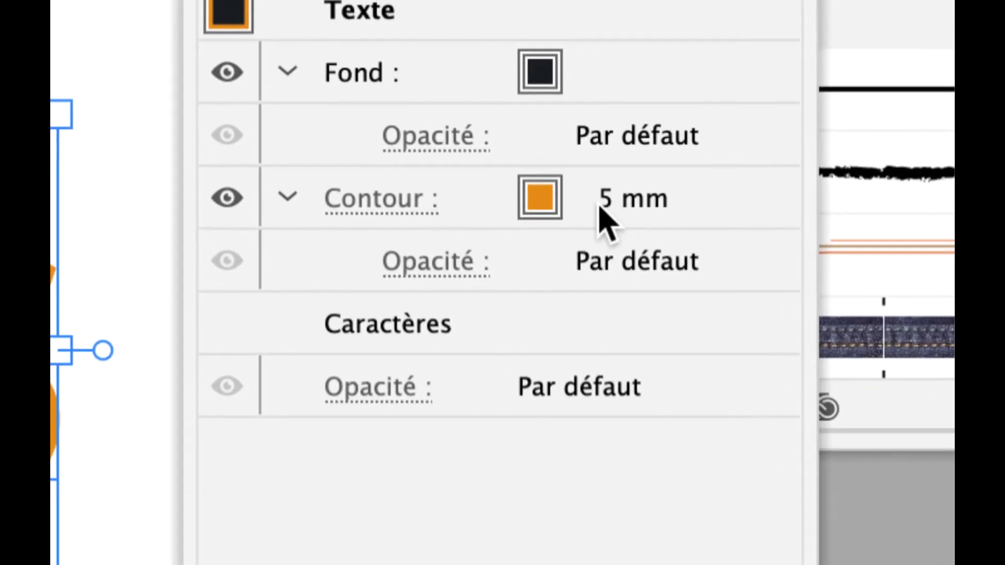
Step: Select the stroke row in Aspect, move that panel lower right and the toolbox left
left_click(600, 208)
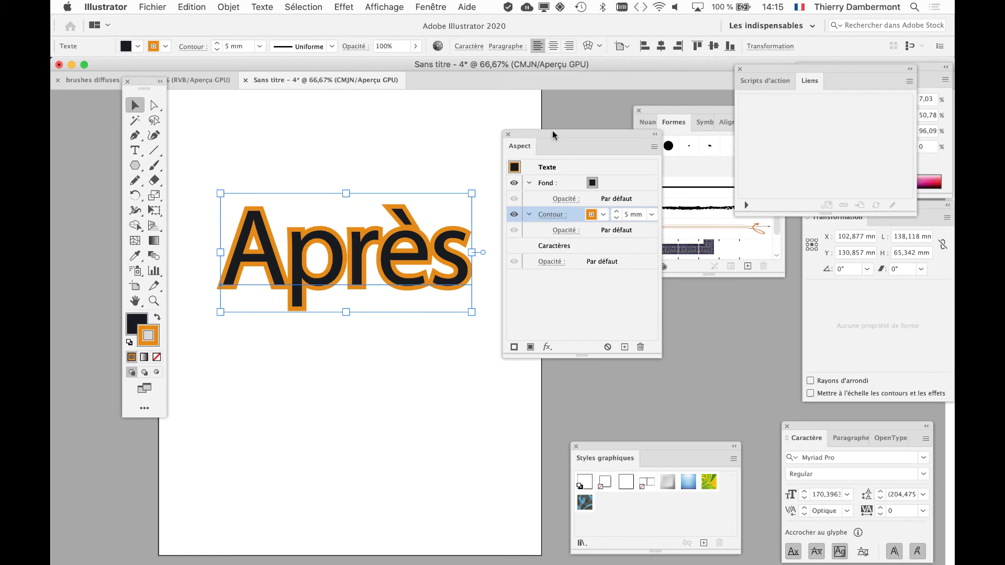
left_click_drag(552, 130, 686, 335)
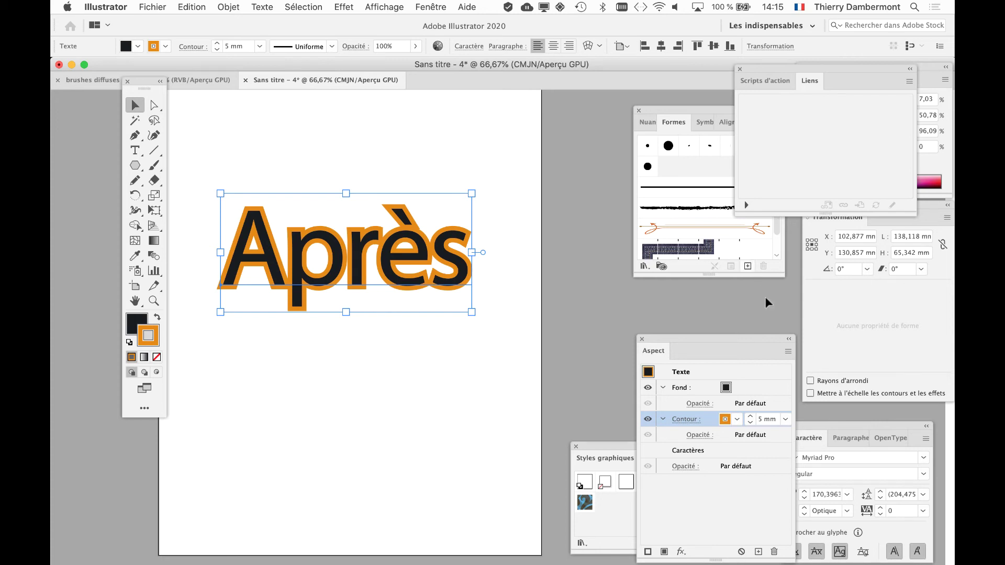
left_click_drag(145, 82, 103, 115)
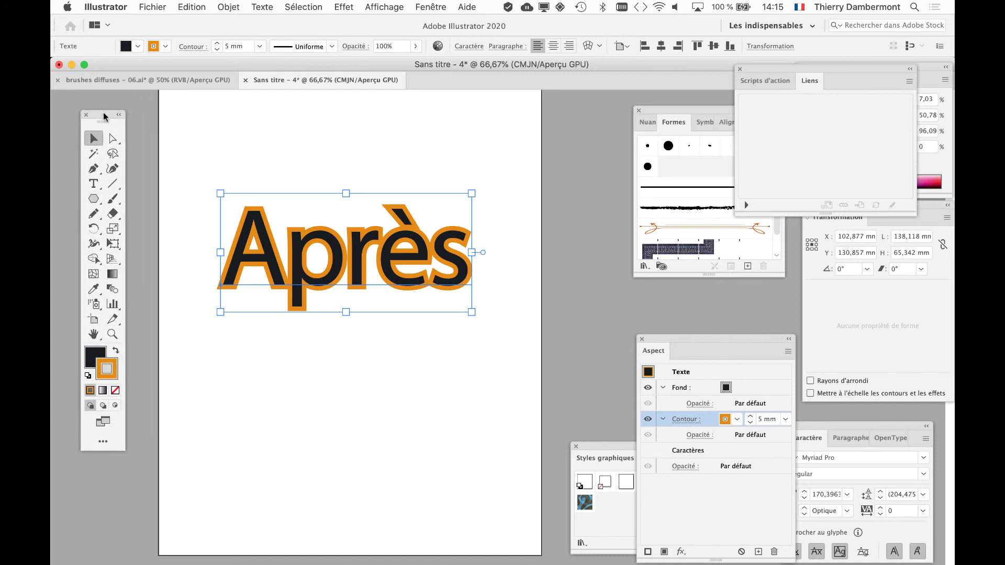
left_click(197, 5)
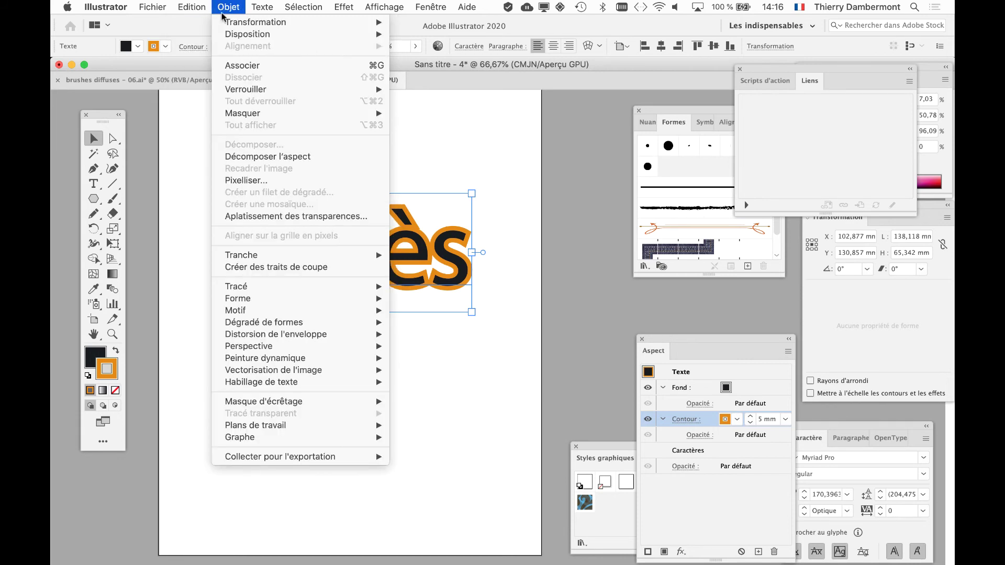
Step: Expand the appearance of Après, then decompose its object and fill with Décomposer
left_click(272, 156)
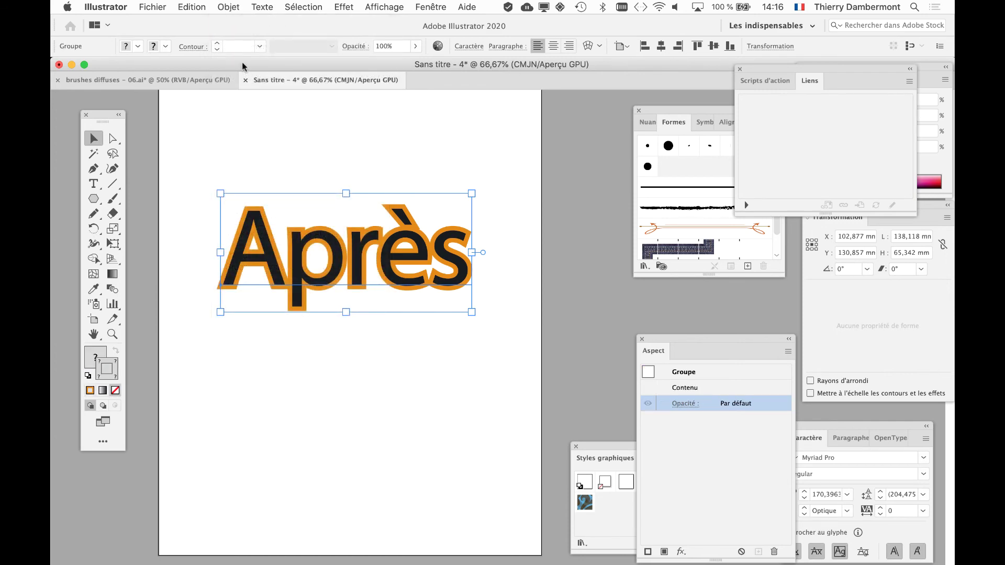
left_click(233, 7)
left_click(250, 145)
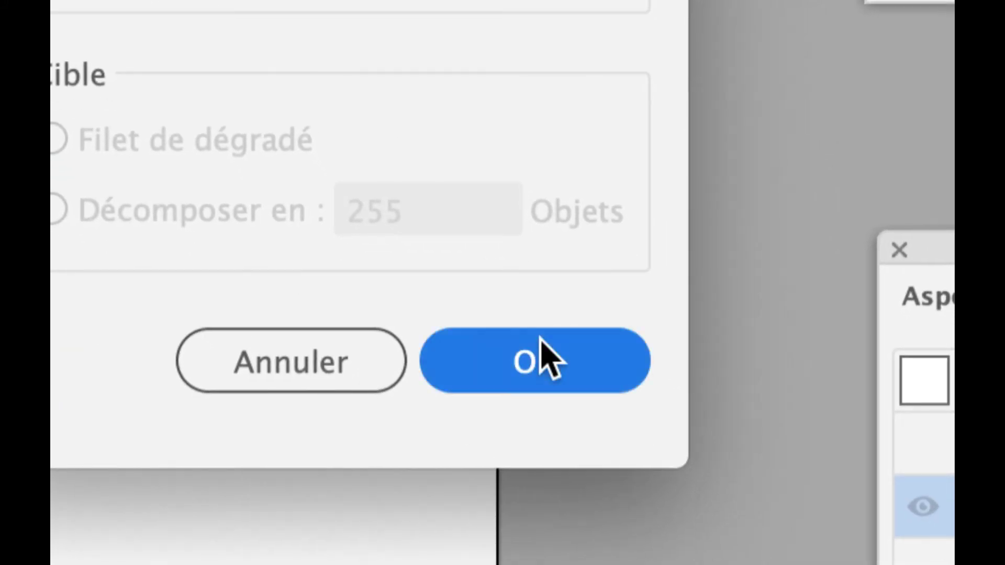
left_click(551, 368)
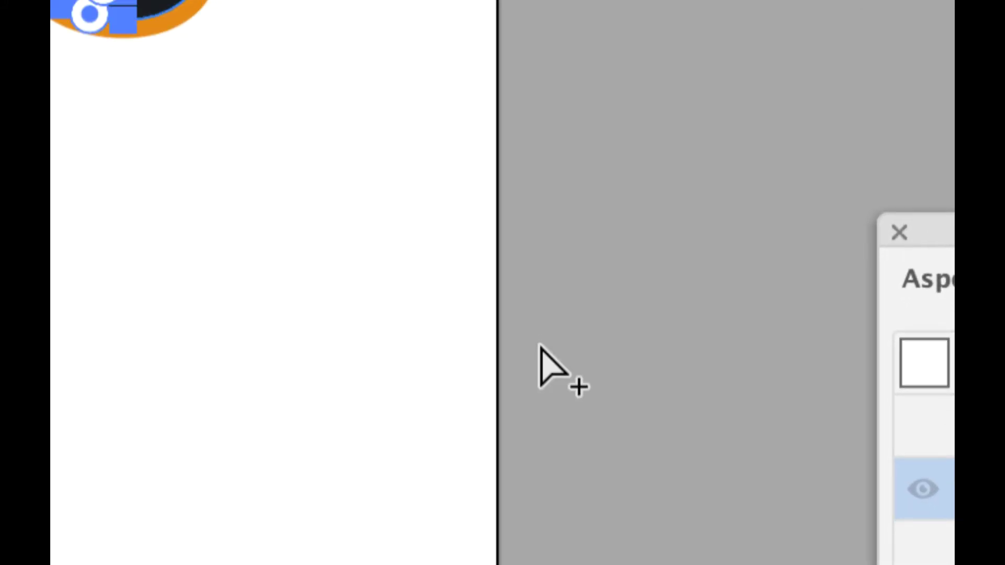
Step: Decompose the fill and stroke into separate shapes, then deselect the expanded artwork
left_click(226, 6)
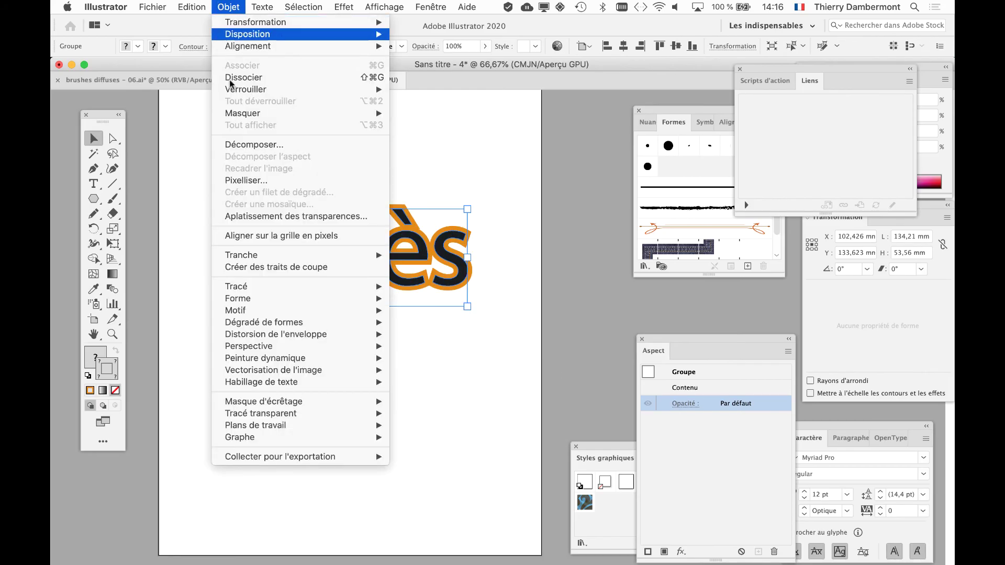
left_click(246, 143)
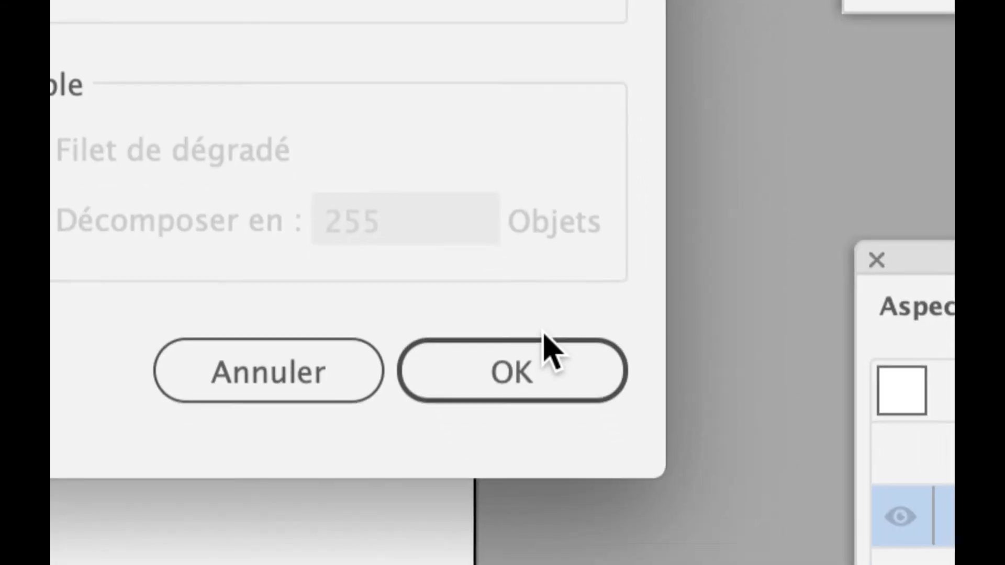
left_click(543, 354)
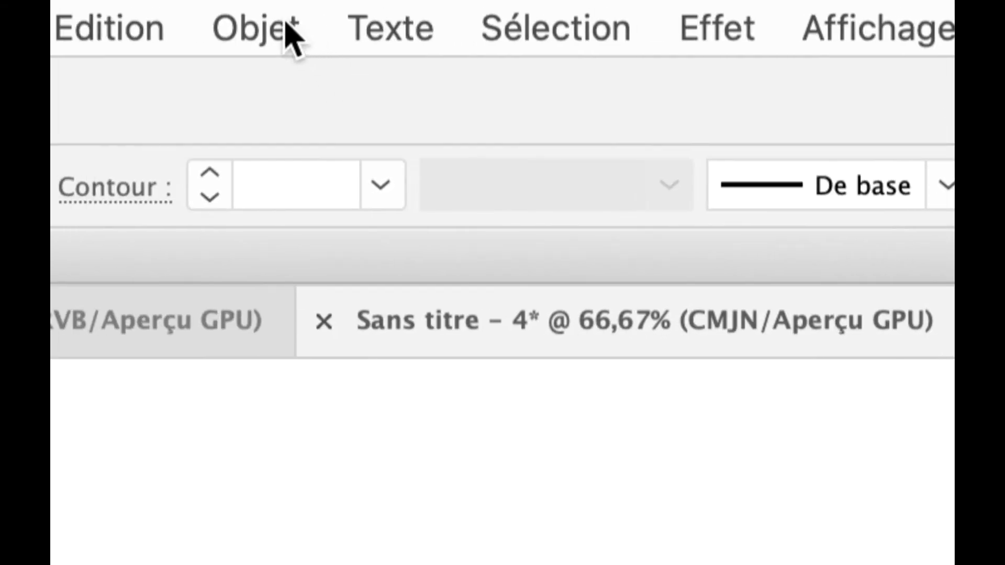
left_click(290, 33)
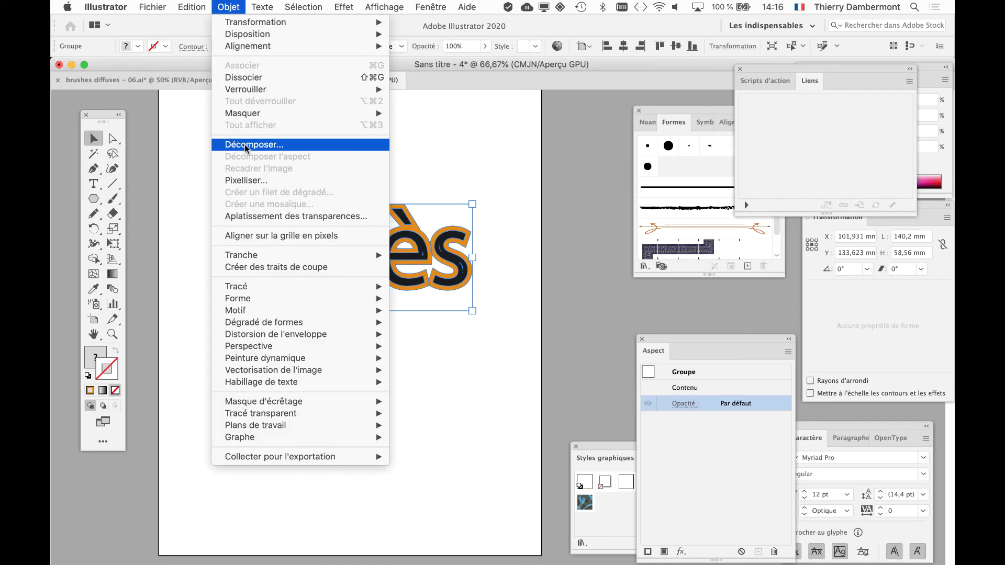
left_click(244, 146)
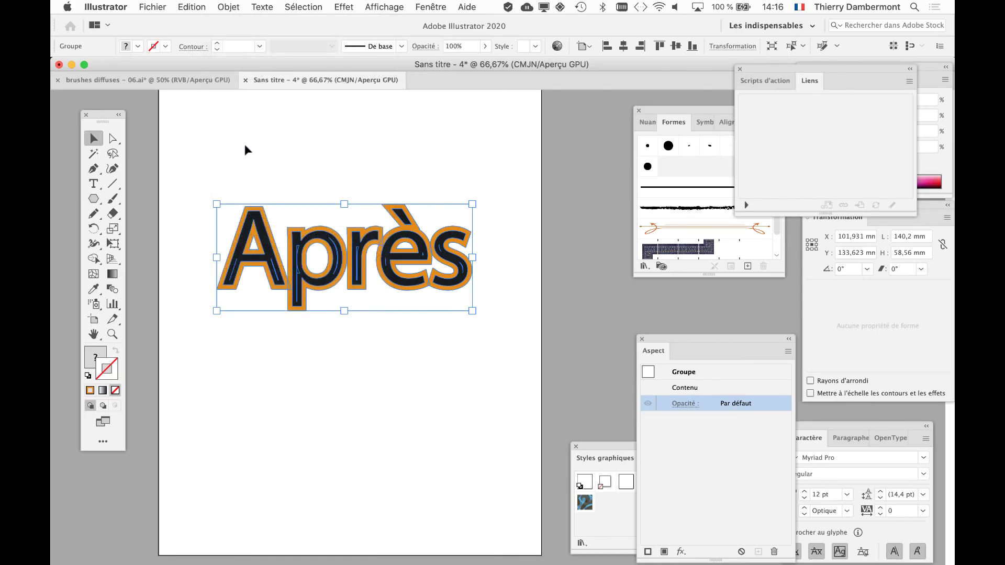
left_click(418, 374)
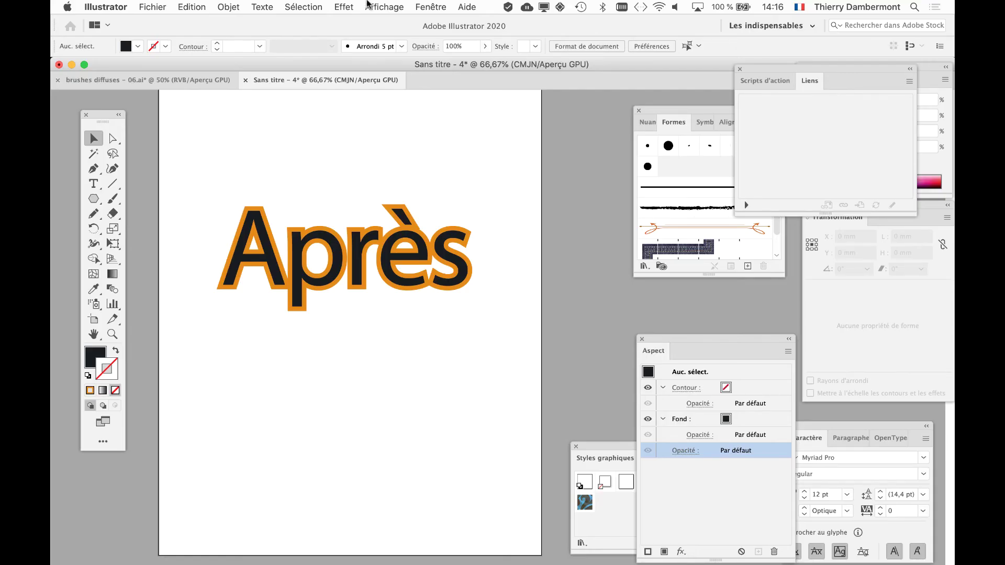
left_click(343, 7)
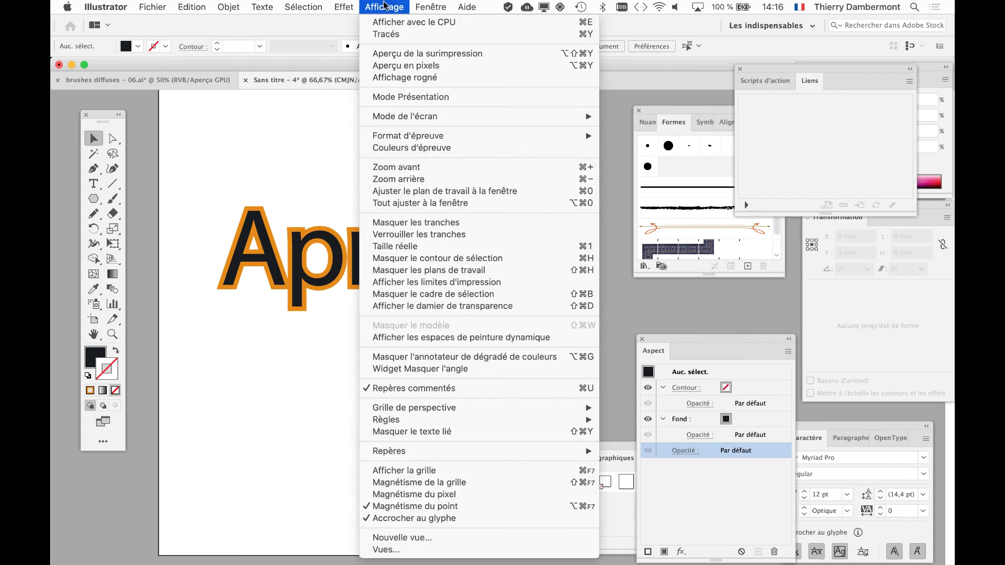
left_click(412, 39)
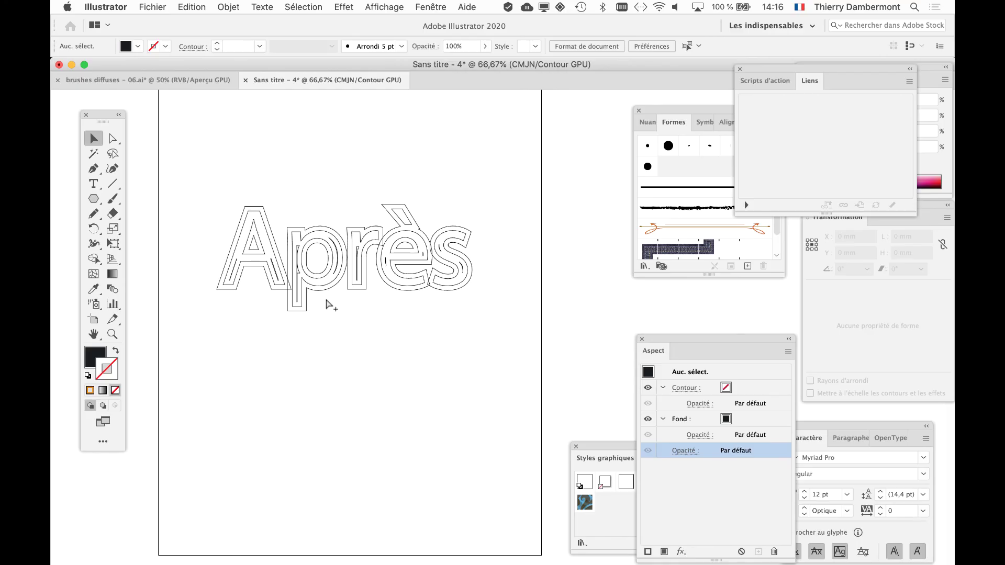
left_click(388, 7)
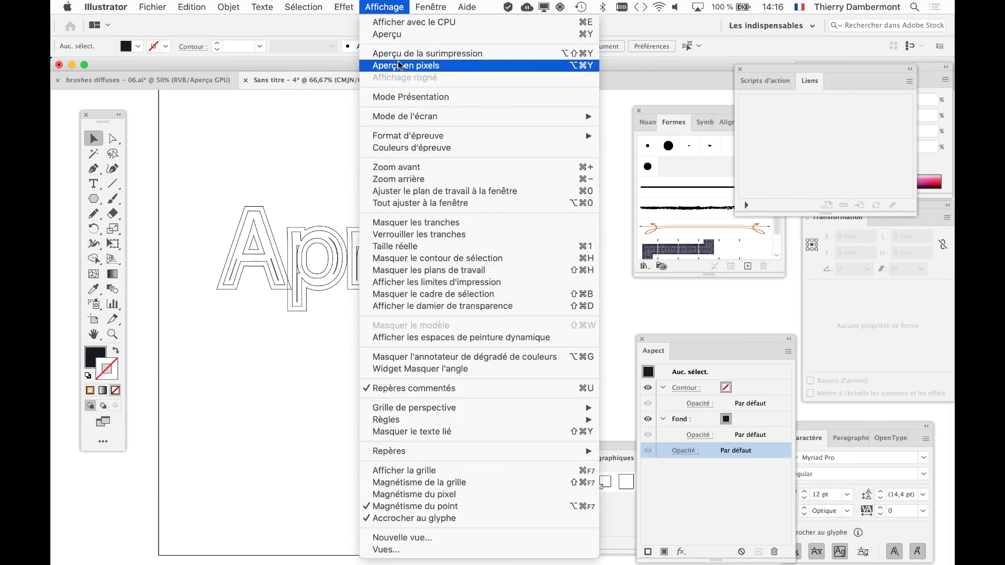
left_click(387, 34)
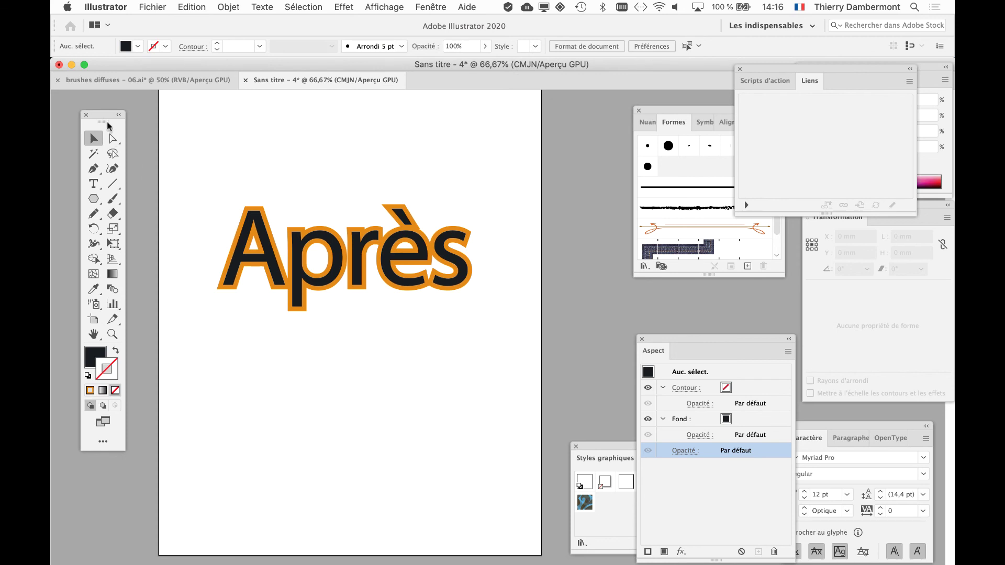
Step: With Sélection directe progressive, drag the orange A, p, s and è outlines off the black letters
left_click_drag(104, 114, 149, 139)
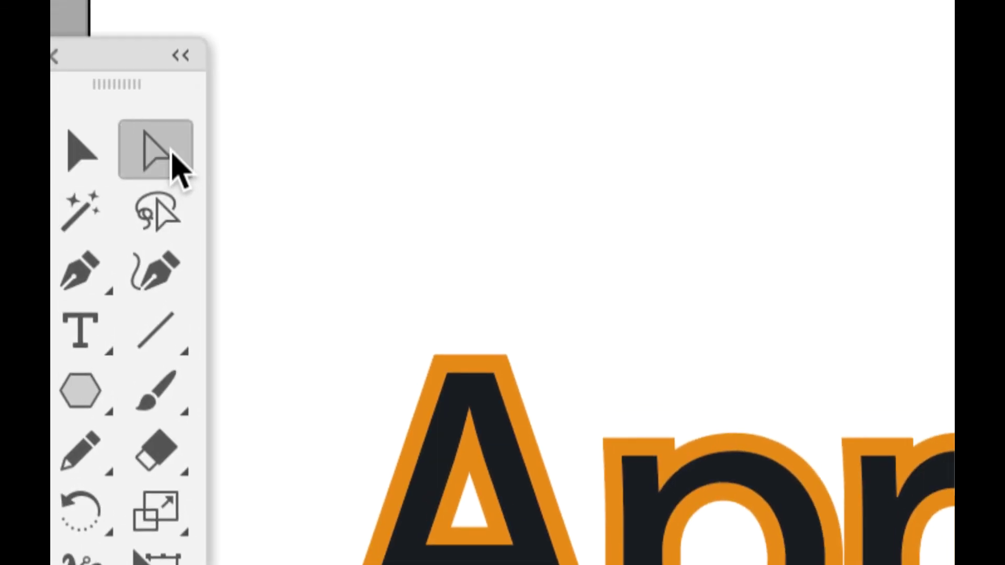
left_click(181, 156)
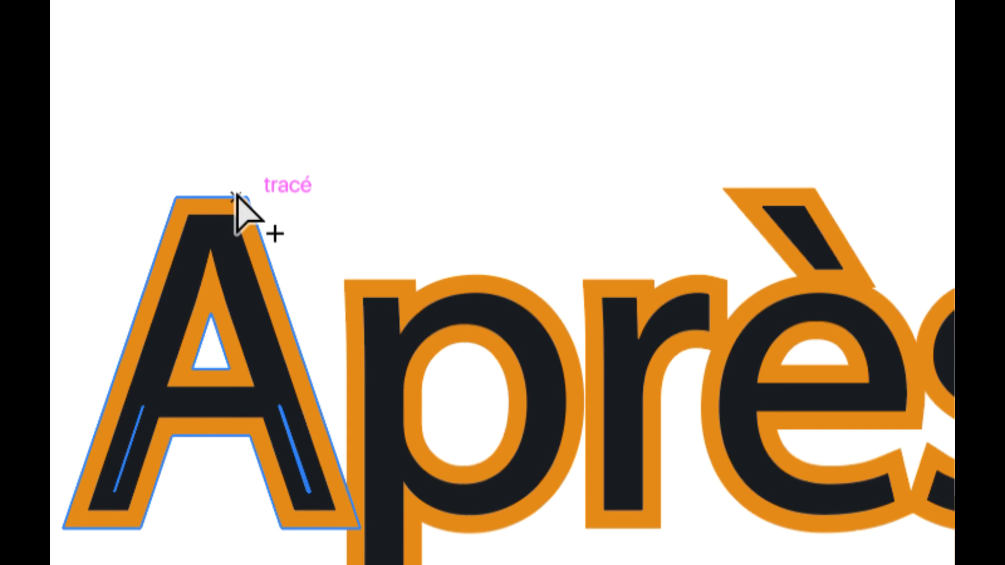
left_click(239, 197)
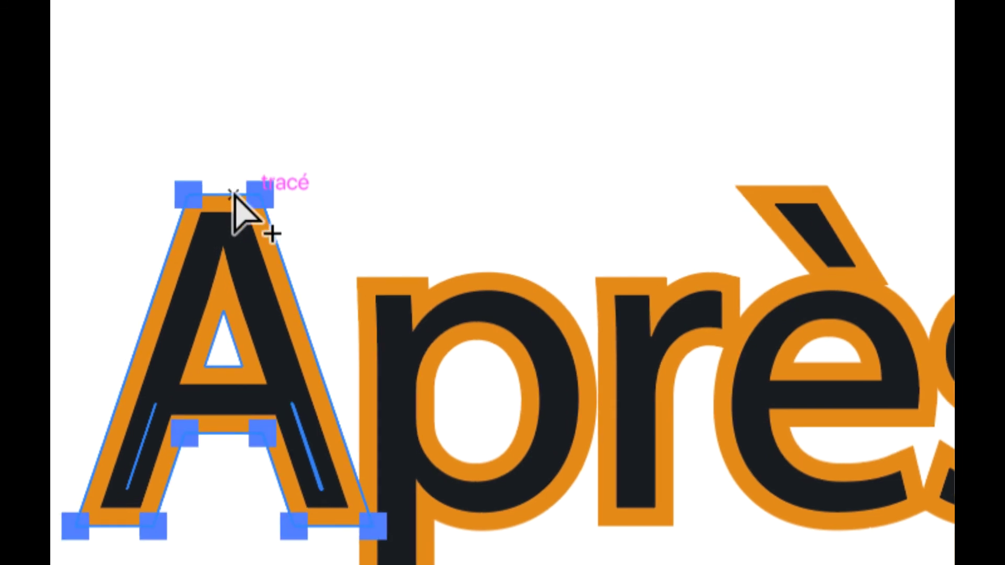
left_click_drag(238, 198, 264, 178)
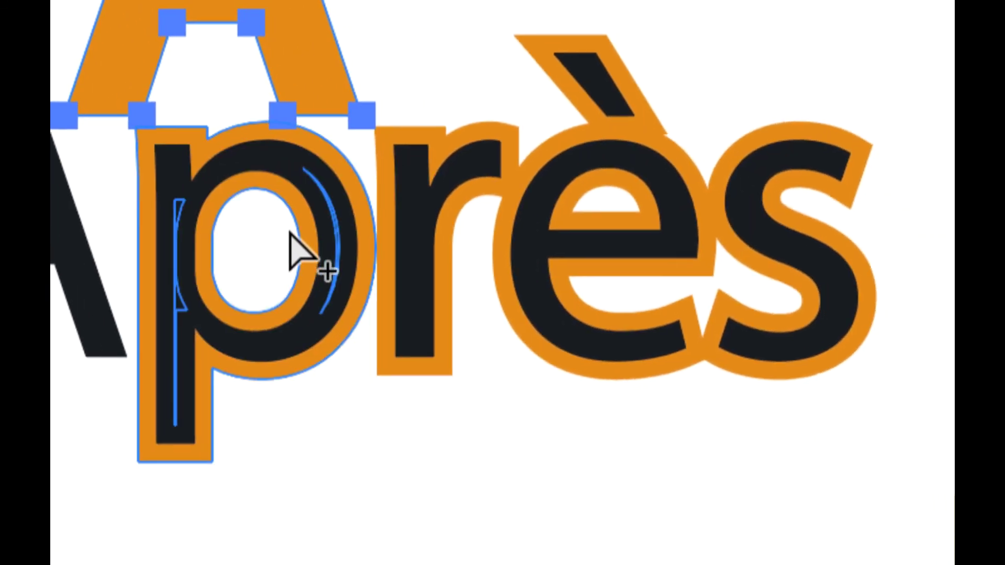
left_click_drag(282, 230, 314, 291)
left_click(299, 253)
left_click_drag(300, 252, 395, 296)
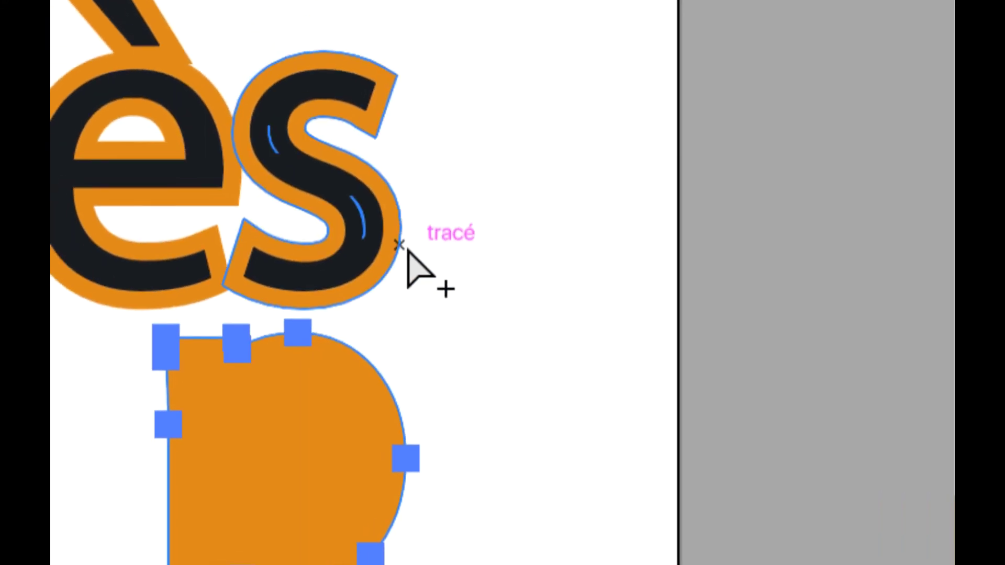
left_click_drag(406, 252, 444, 230)
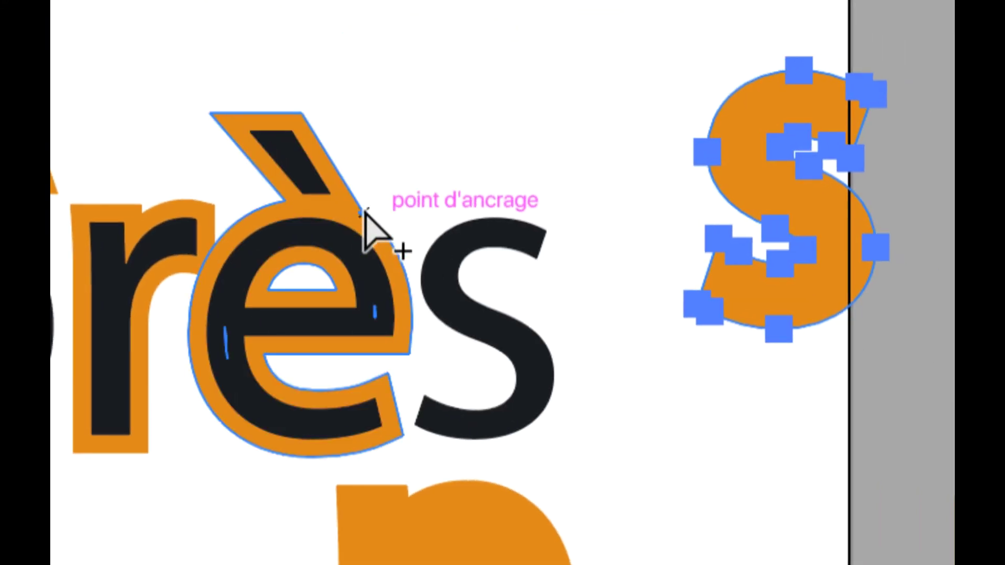
left_click_drag(366, 211, 385, 188)
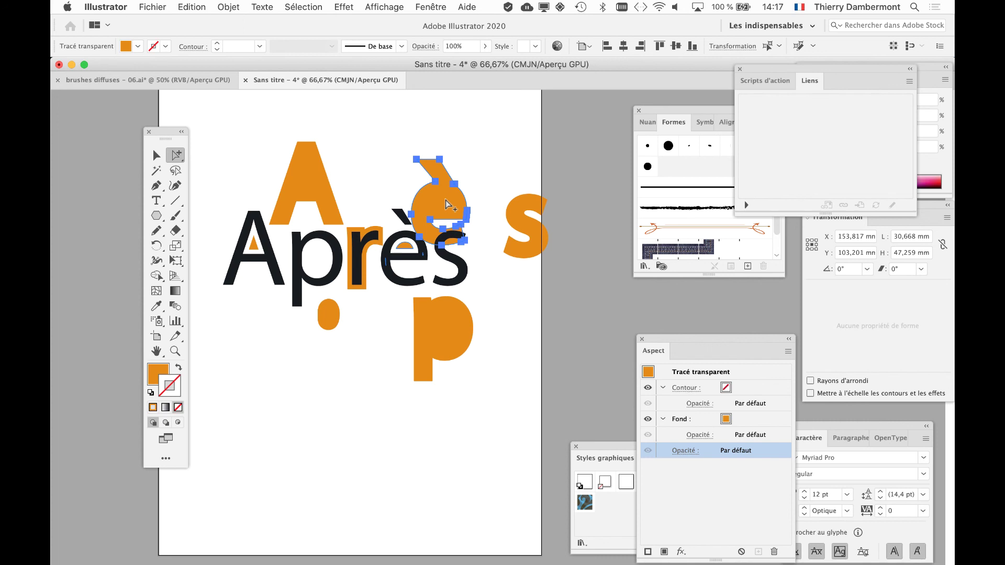
left_click_drag(168, 131, 132, 131)
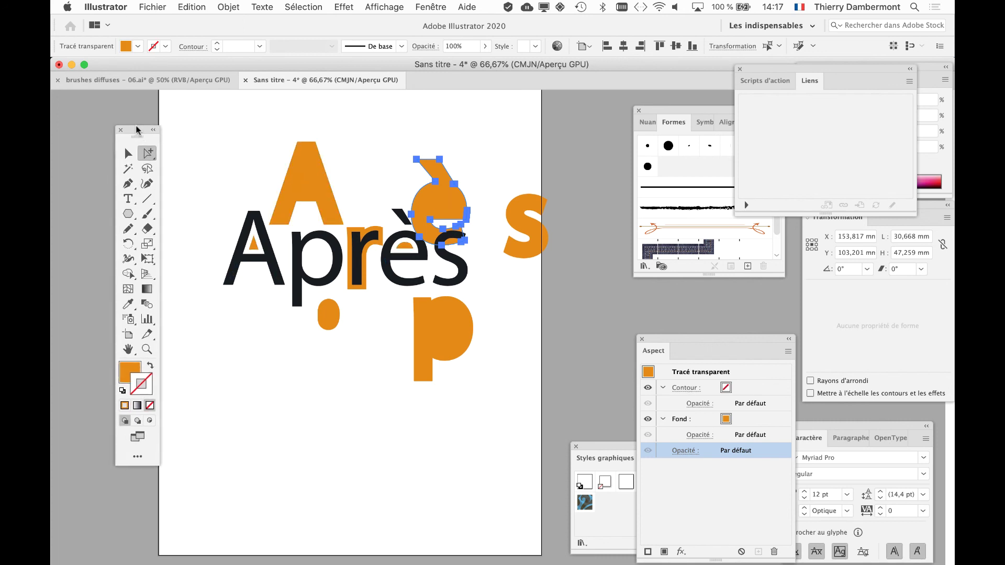